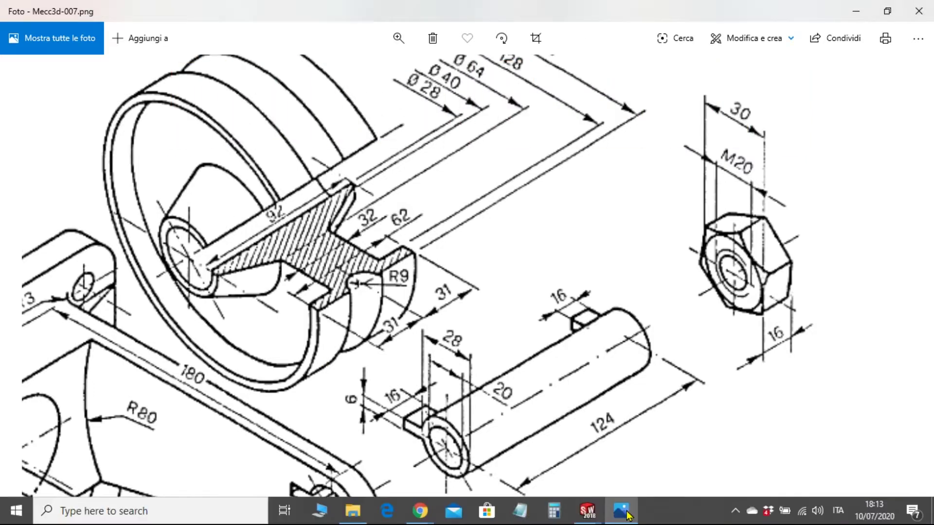
Minimize the Mecc3d-007.png reference drawing in Photos to reveal the empty SOLIDWORKS part.
left_click(624, 514)
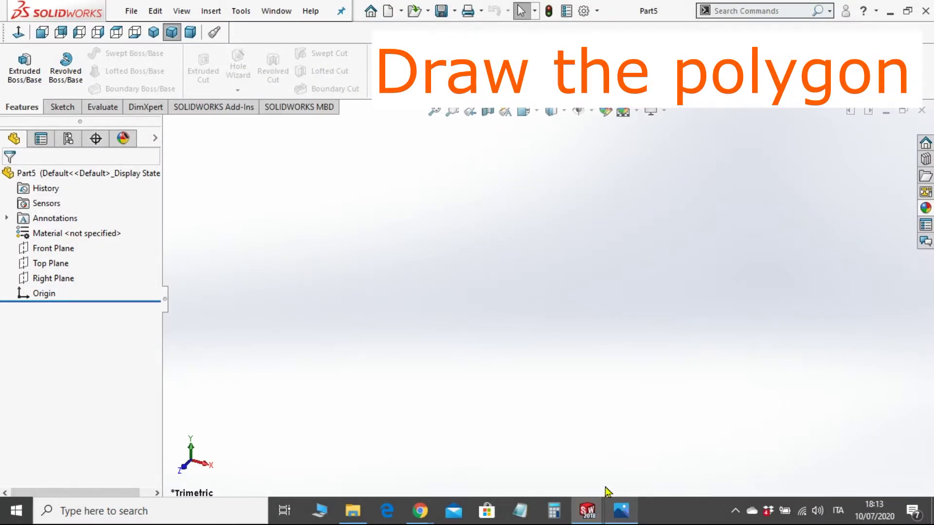
Sketch a six-sided polygon centred on the origin on the Front Plane.
left_click(53, 248)
left_click(63, 233)
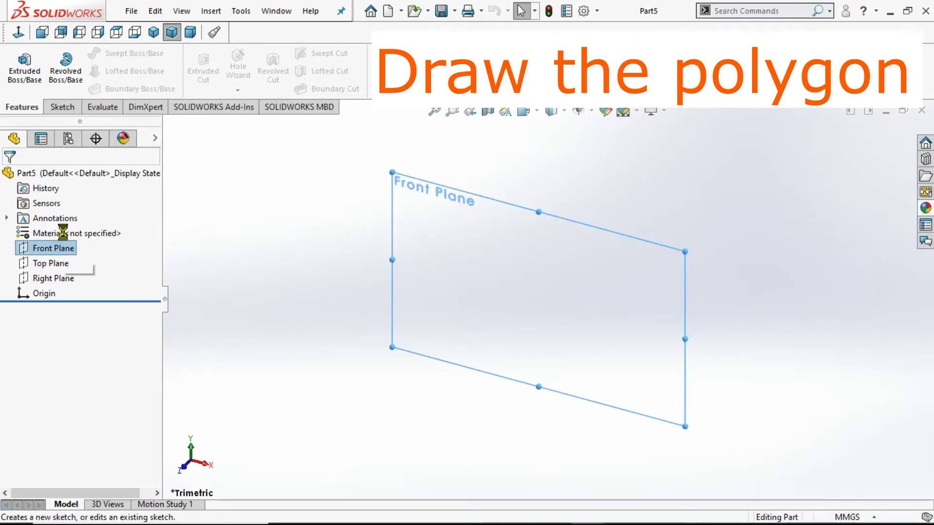
left_click(117, 88)
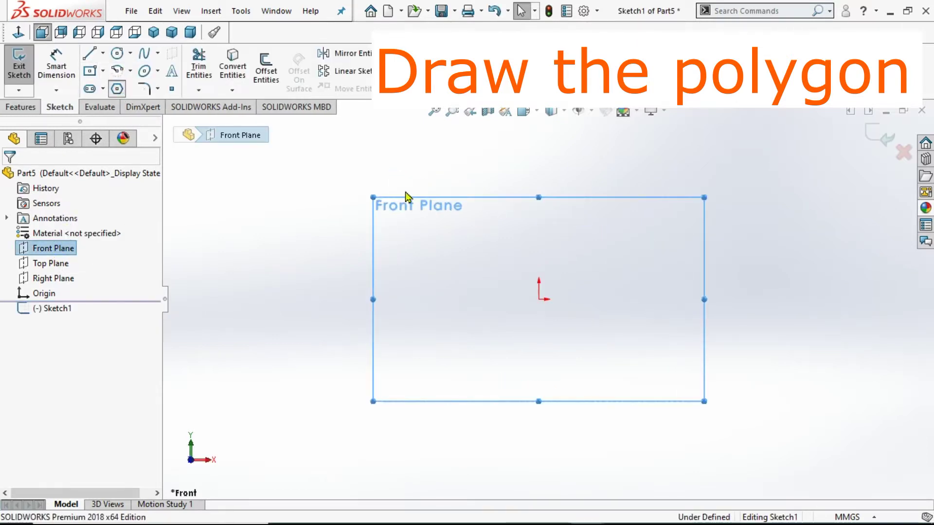
left_click(538, 299)
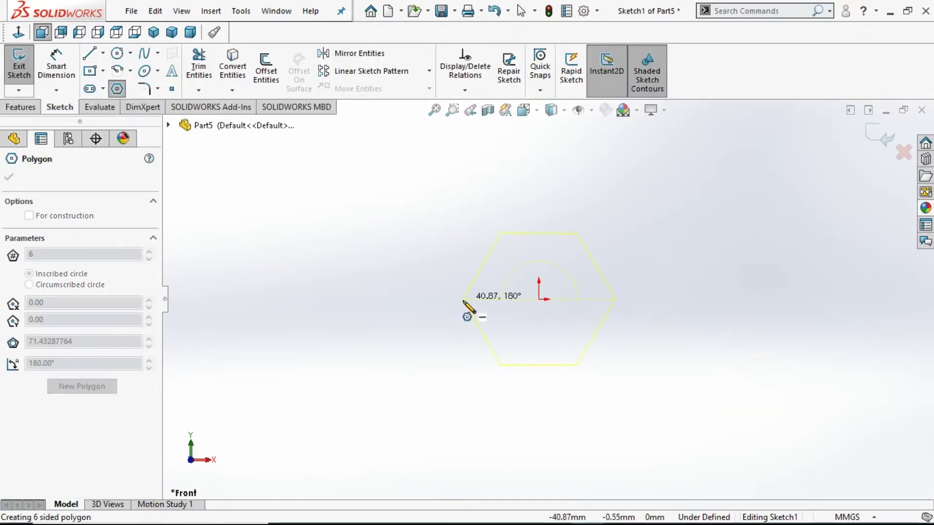
left_click(464, 300)
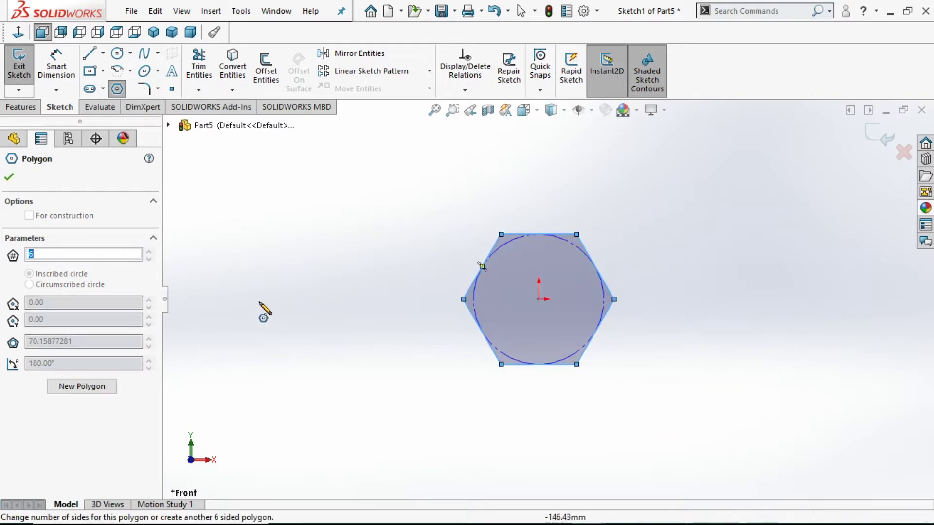
Dimension the hexagon's inscribed circle to 30 mm and make its top edge horizontal.
left_click(51, 65)
left_click(584, 252)
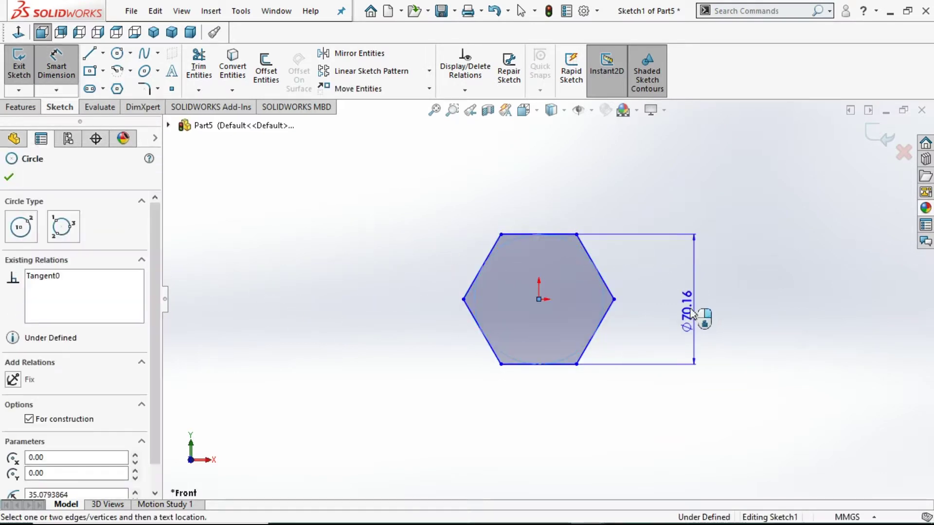
left_click(689, 311)
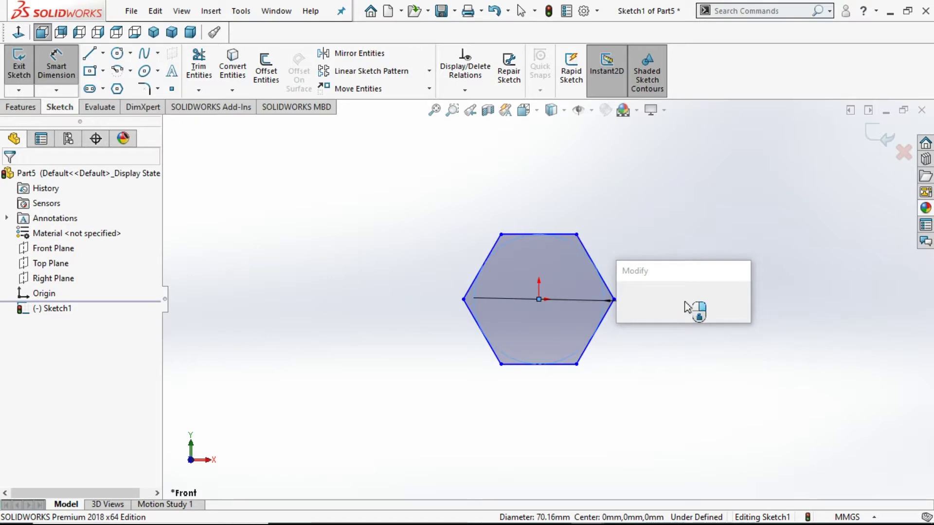
type("30")
key("Return")
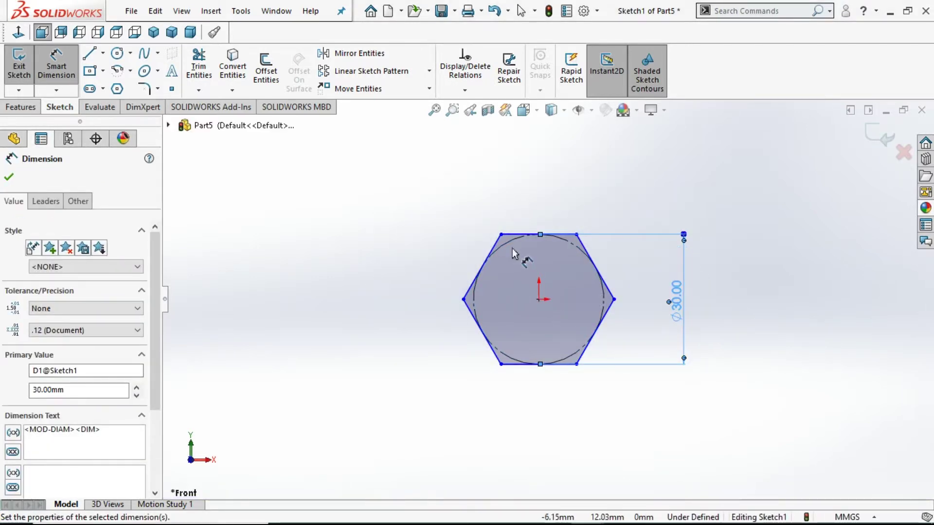
left_click(9, 178)
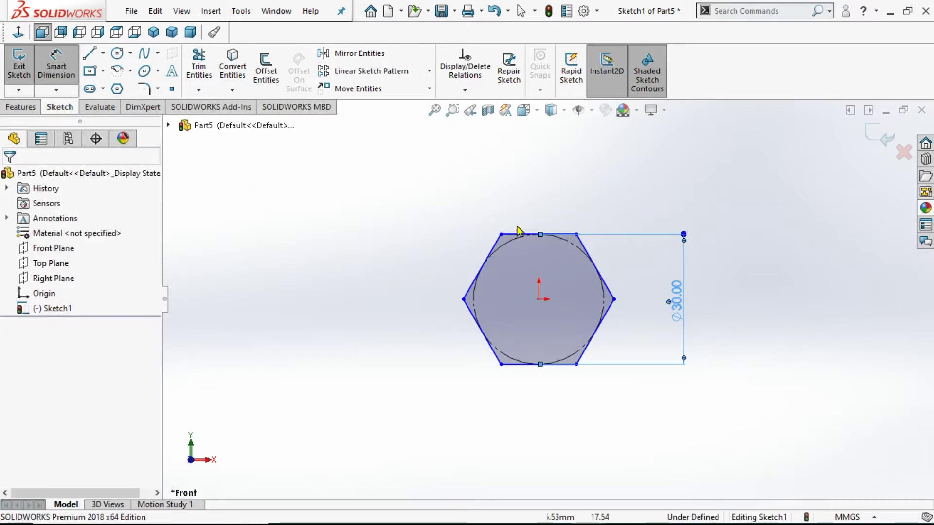
key("Escape")
left_click(538, 234)
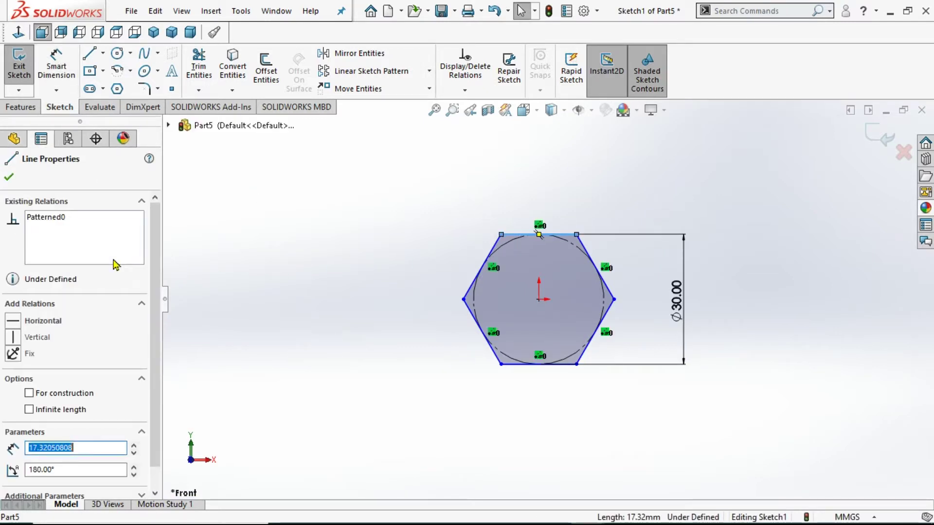
left_click(13, 322)
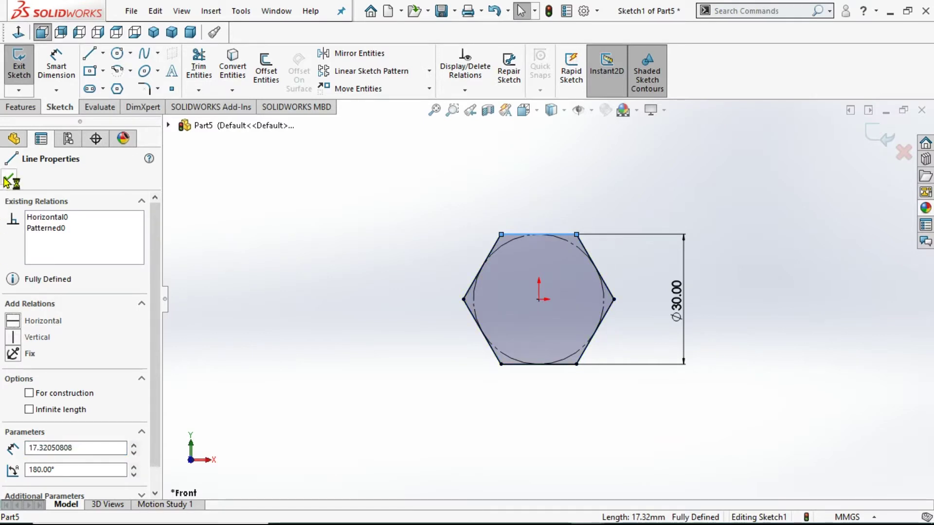
left_click(7, 182)
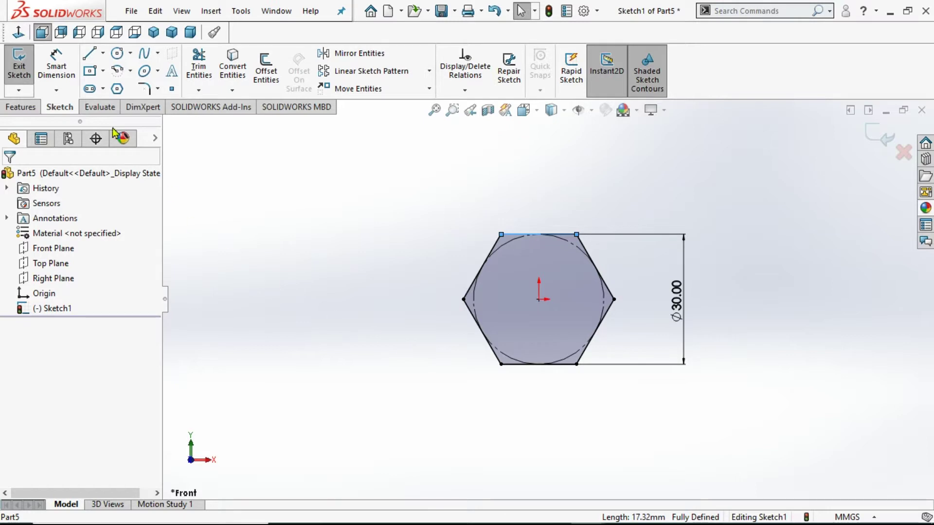
Draw an origin-centred circle inside the hexagon and dimension it to 18.8 mm.
left_click(117, 53)
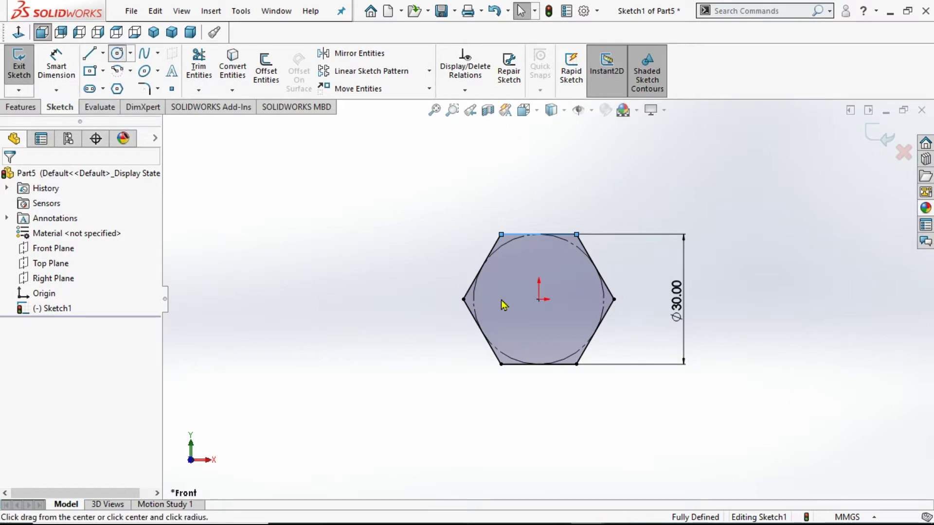
left_click(539, 299)
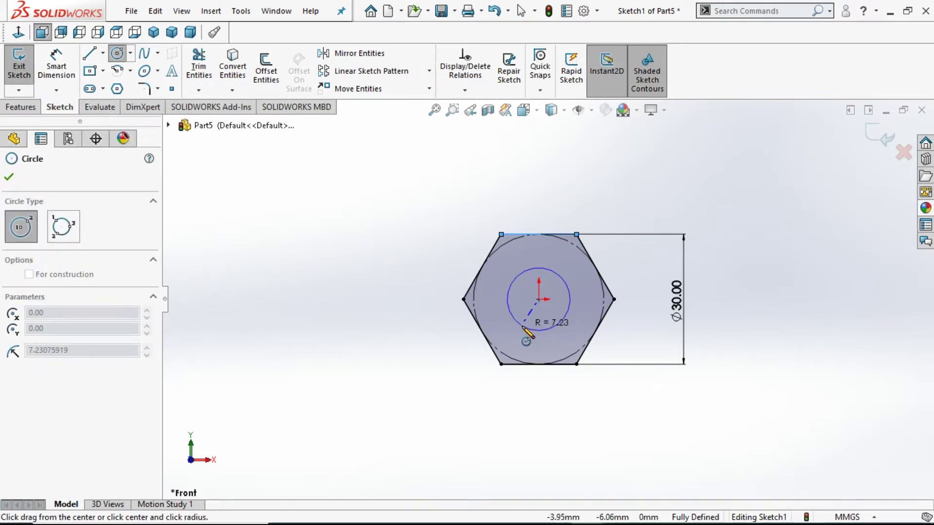
left_click(525, 327)
left_click(62, 68)
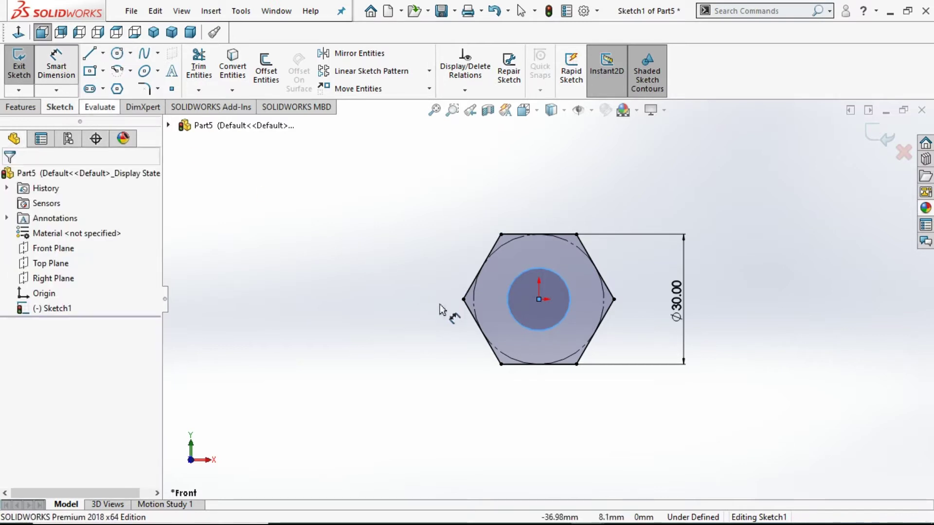
left_click(517, 320)
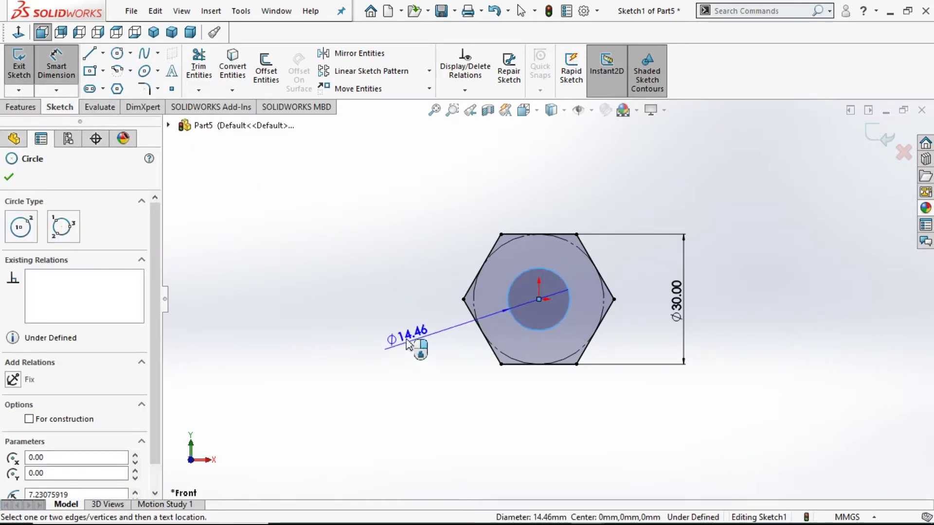
left_click(415, 346)
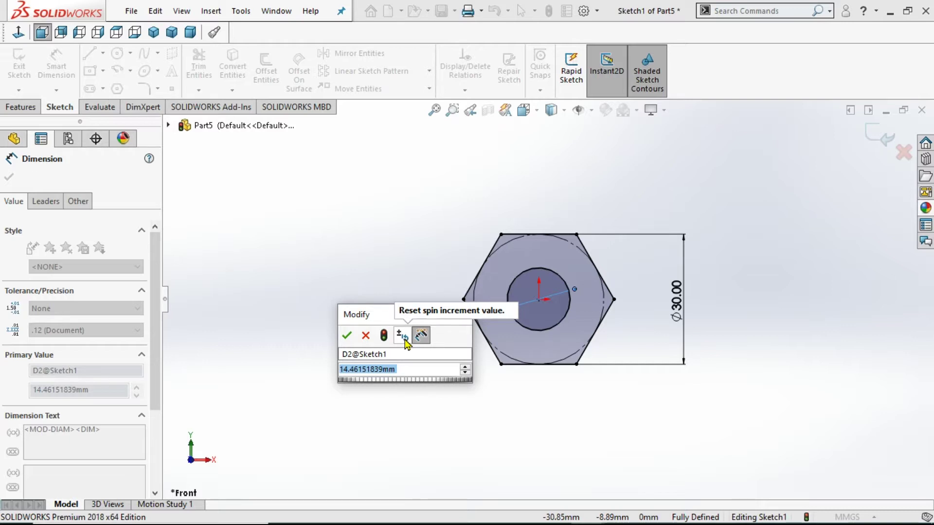
type("18.8")
key("Return")
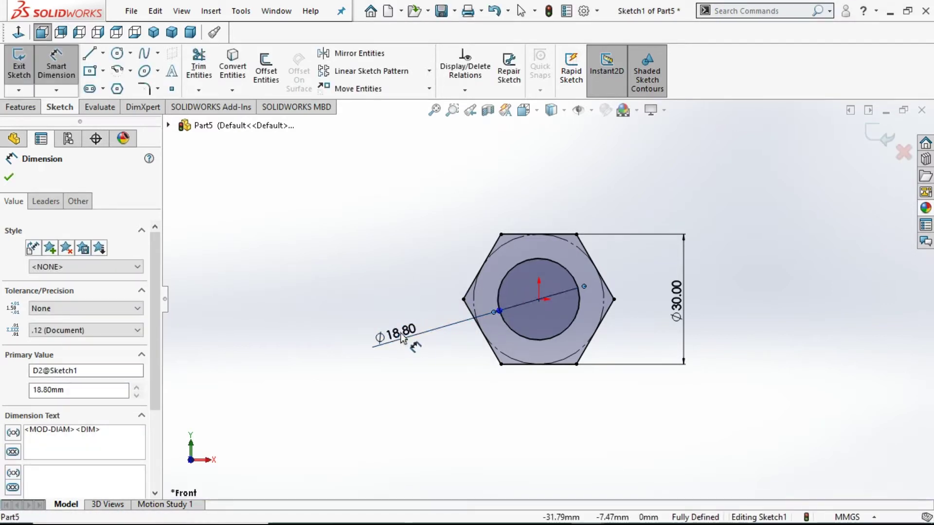
Correct the inner circle's diameter to 18.5 mm and exit the sketch.
double_click(401, 339)
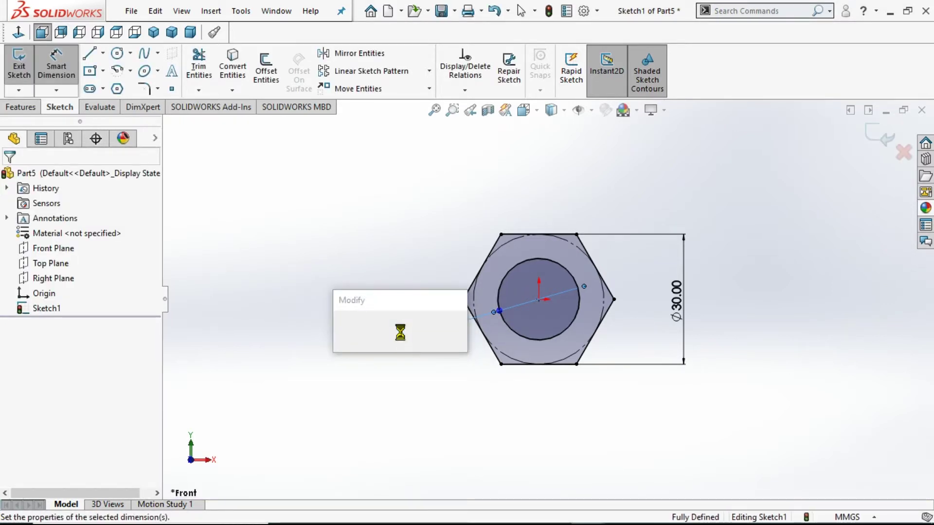
type("18.5")
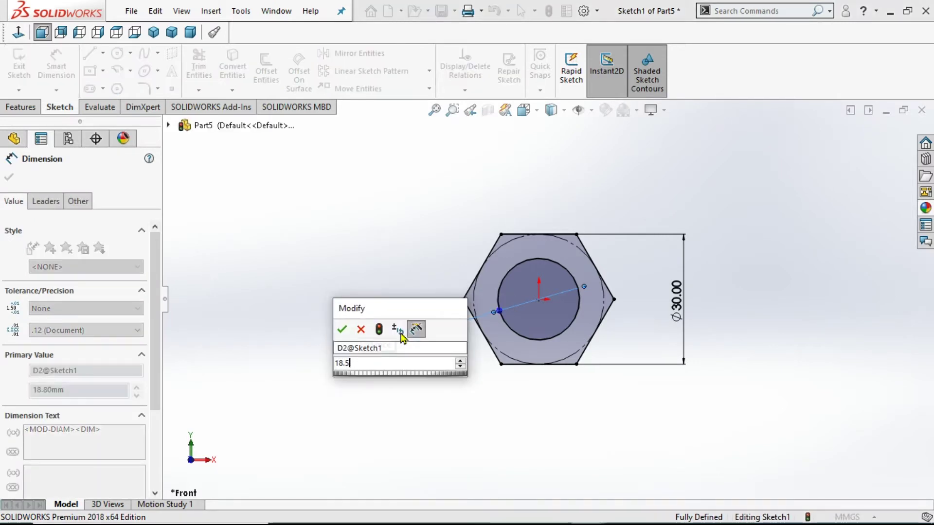
key("Return")
left_click(10, 178)
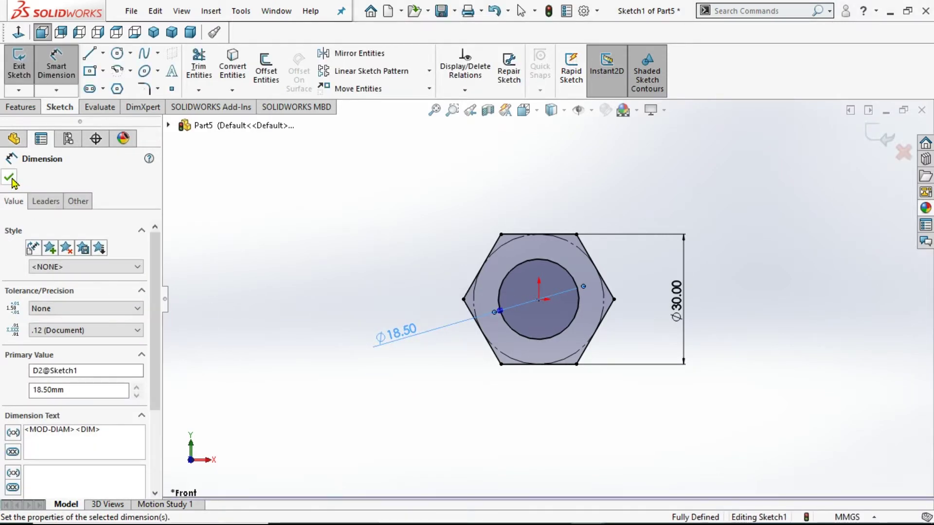
left_click(878, 142)
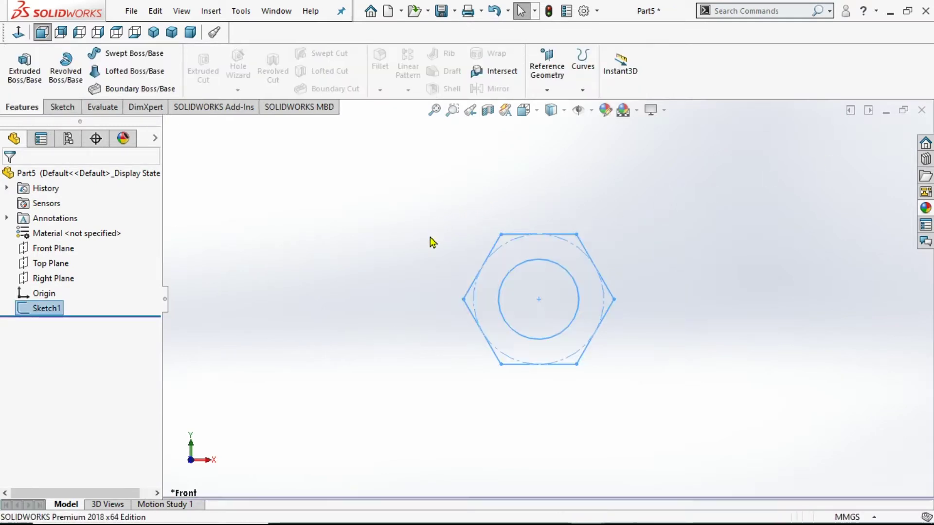
Extrude Sketch1 16 mm Blind into Boss-Extrude1, a hex body with a round hole.
left_click(29, 72)
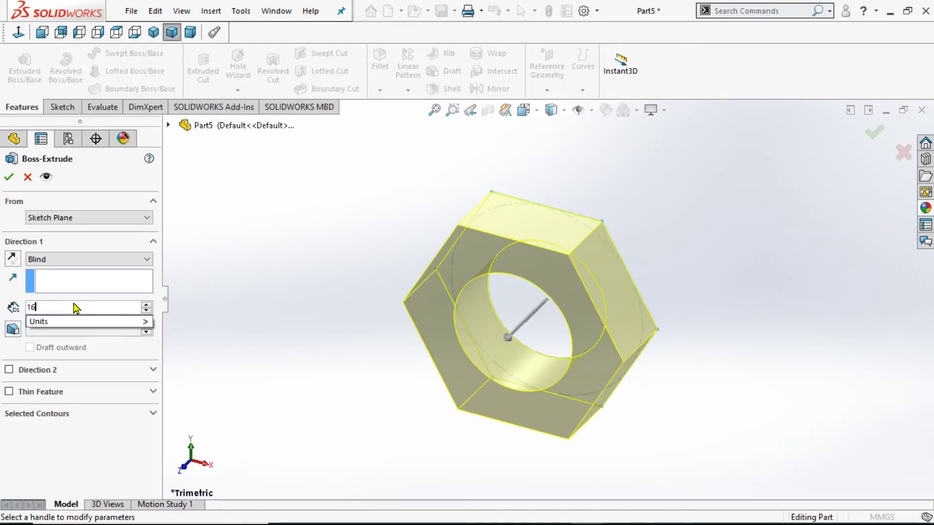
key("Return")
left_click(6, 179)
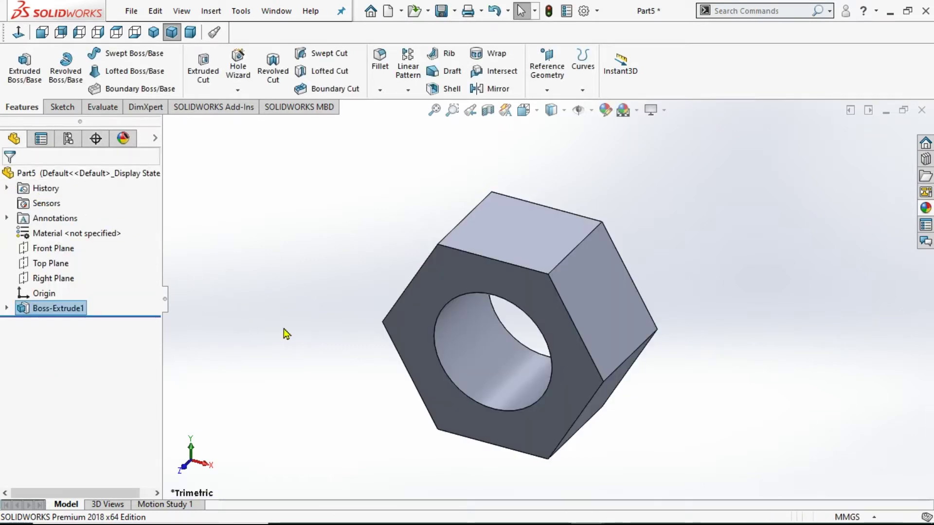
Insert a Thread feature on the hole's circular edge, acknowledging the profile warning.
left_click(220, 12)
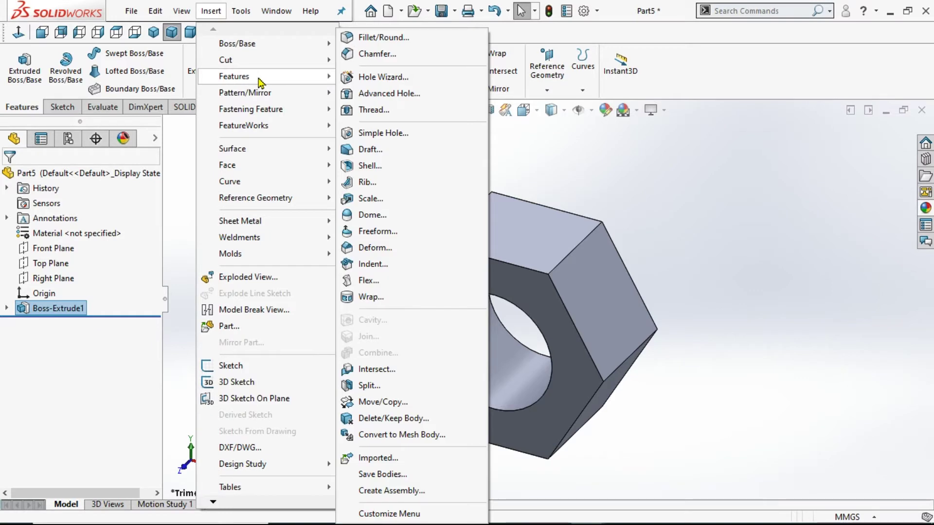
left_click(374, 110)
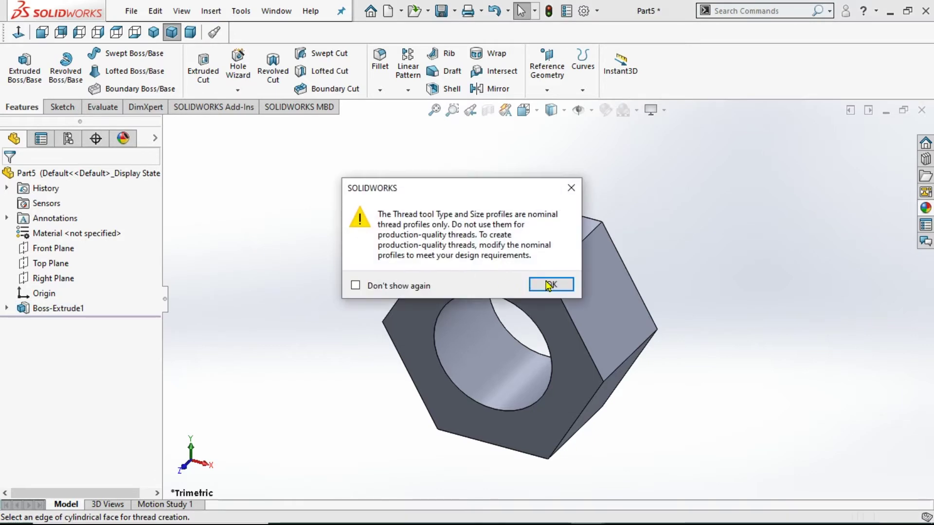
left_click(548, 286)
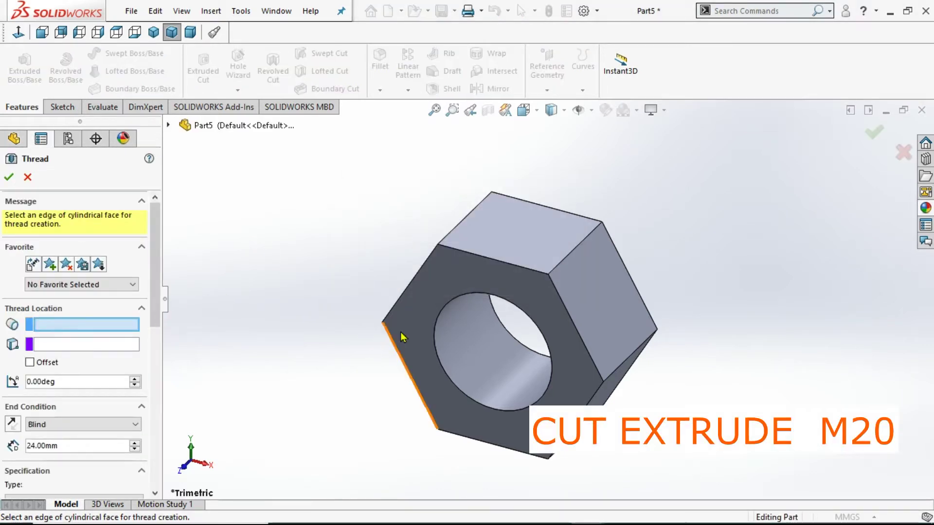
left_click(447, 316)
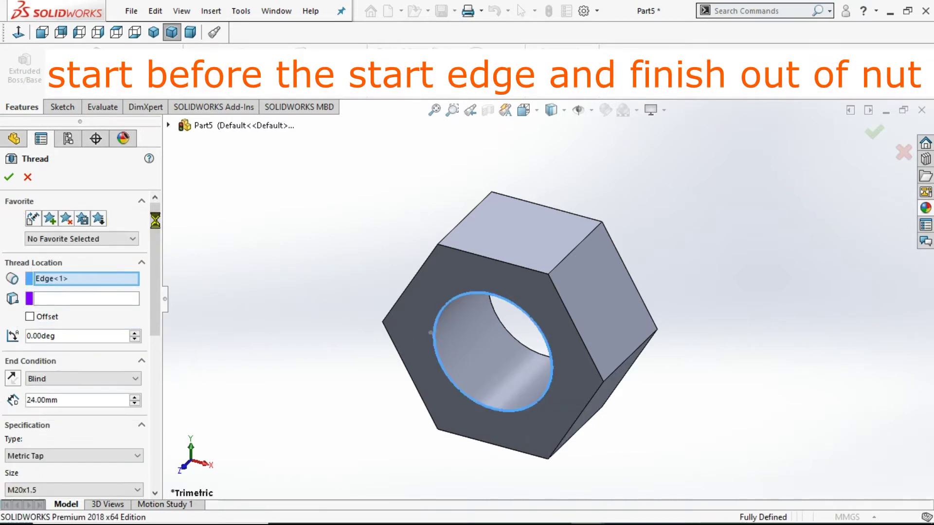
Keep the Metric Tap M20x1.5 thread and set its end condition to Up To Selection.
scroll(157, 238, "down", 1)
scroll(156, 243, "down", 1)
scroll(157, 253, "down", 1)
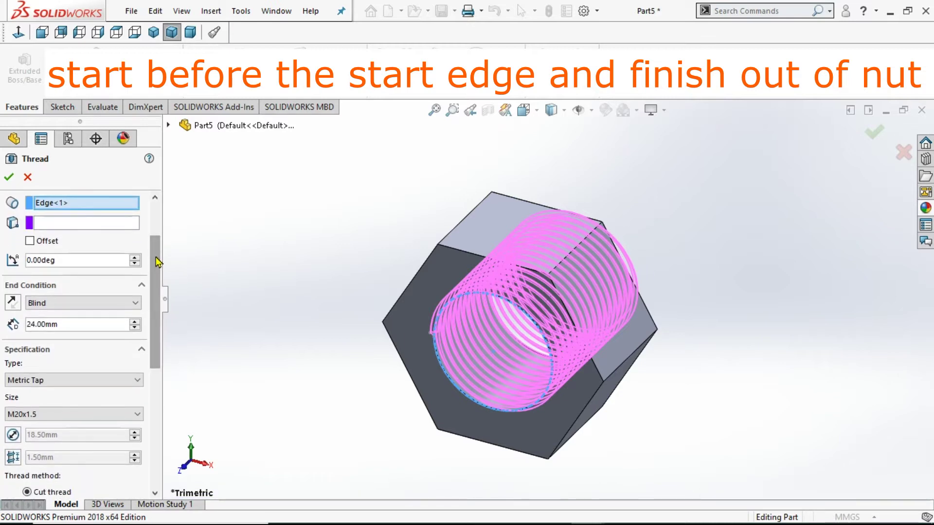
left_click_drag(156, 262, 164, 297)
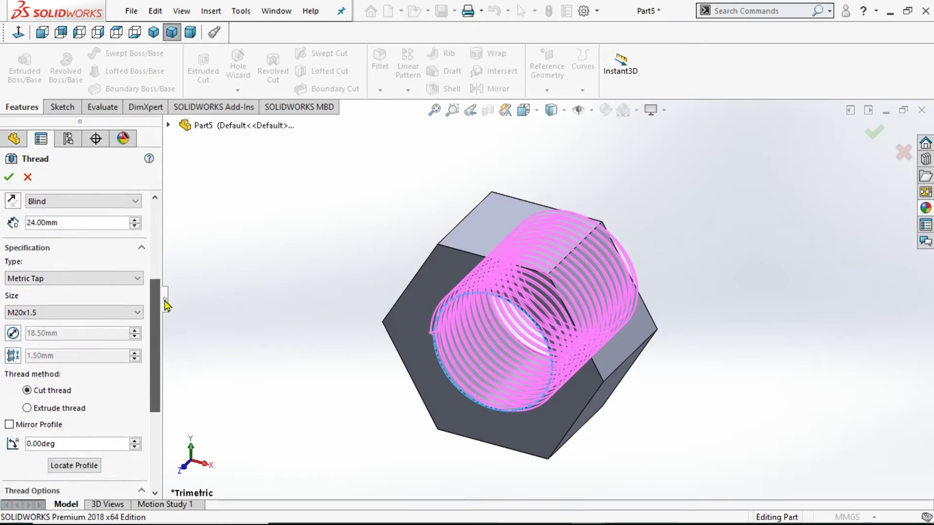
scroll(146, 299, "up", 2)
scroll(97, 294, "up", 2)
left_click(119, 281)
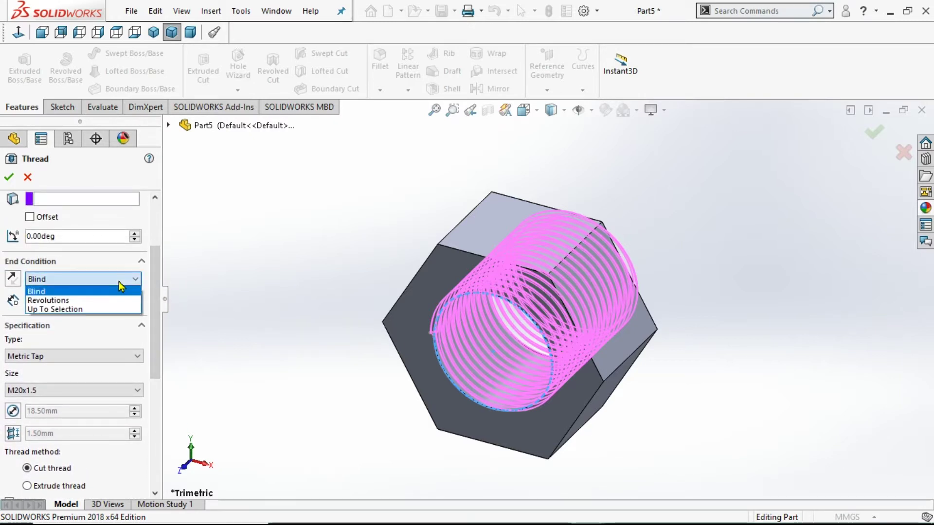
left_click(71, 309)
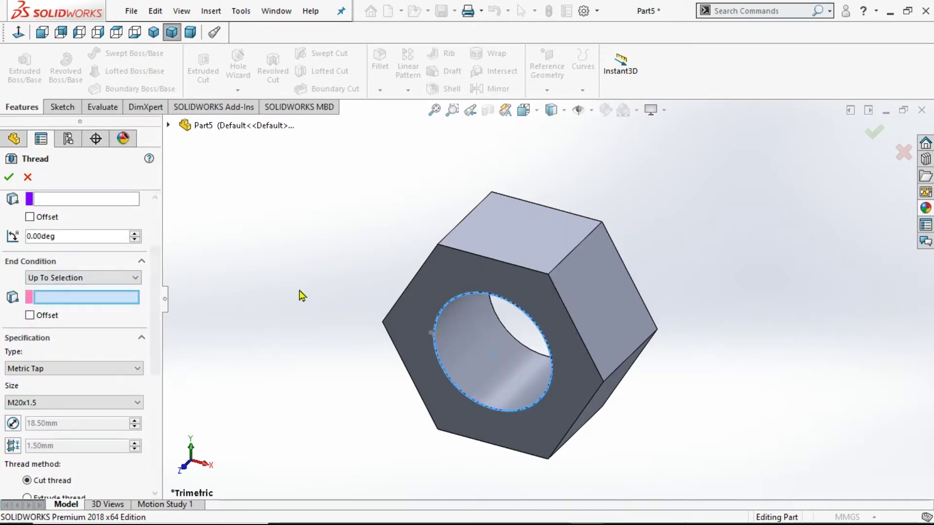
mouse_move(316, 292)
middle_mouse_down()
mouse_move(213, 306)
mouse_move(328, 313)
middle_mouse_up()
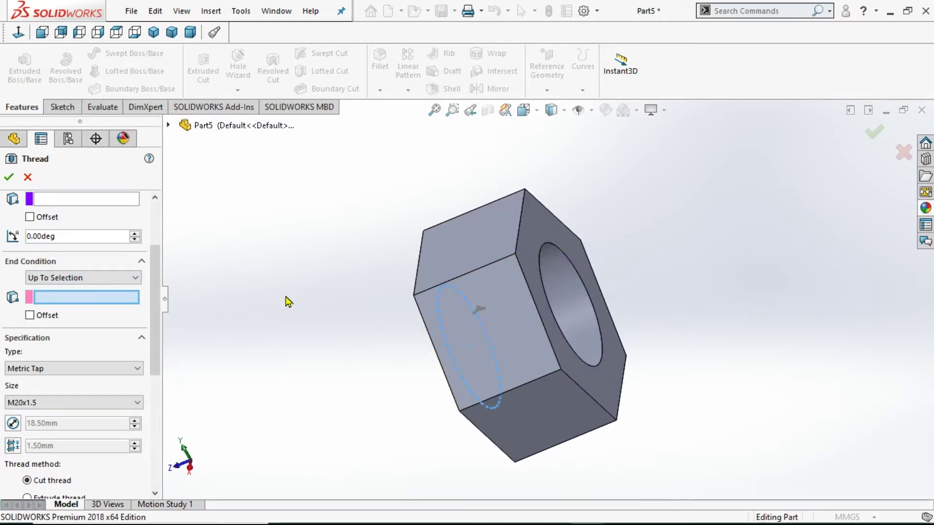
left_click(113, 282)
Set the thread to Blind 24 mm with a reversed 2.00 mm start offset, checking the preview.
left_click(60, 291)
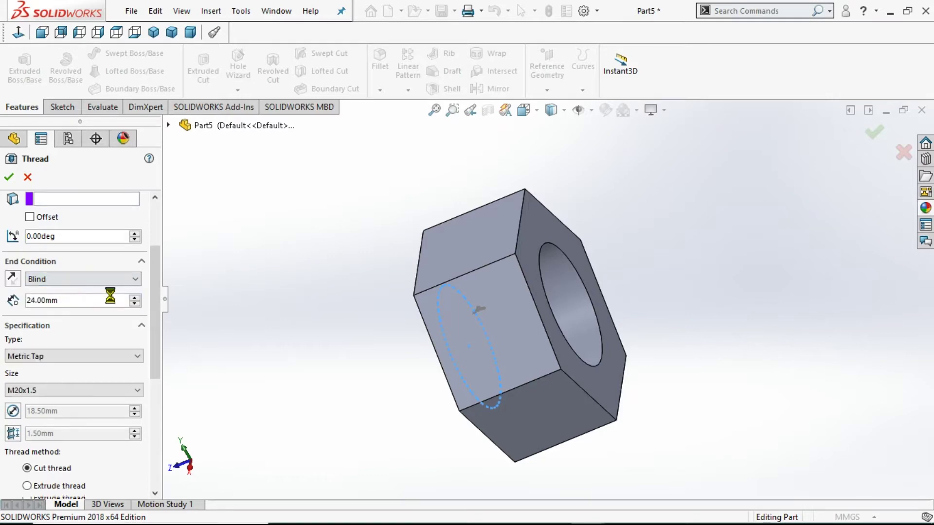
middle_click_drag(184, 318, 179, 234)
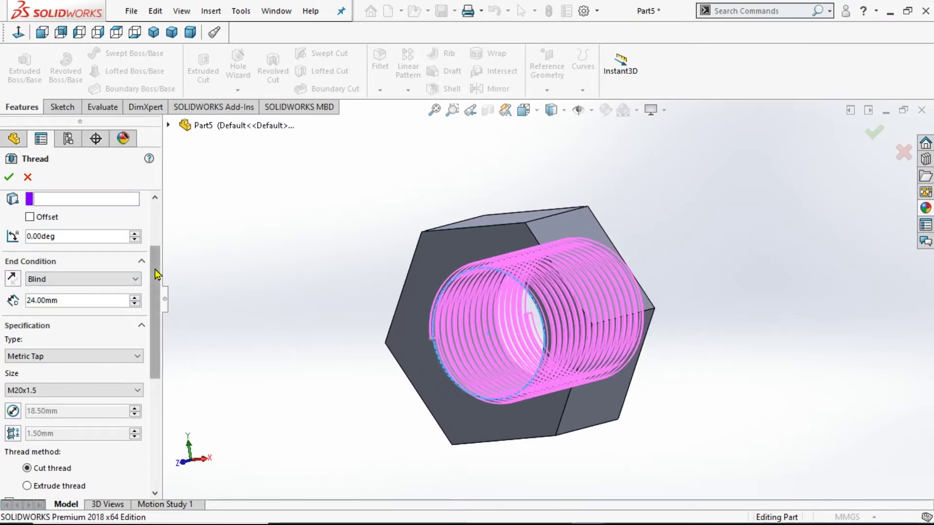
left_click_drag(156, 271, 167, 229)
left_click(30, 318)
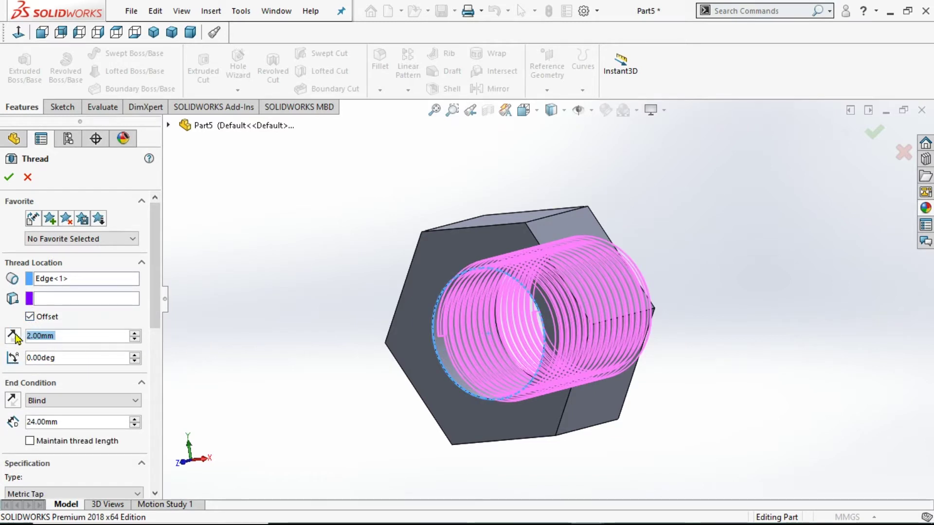
left_click(13, 337)
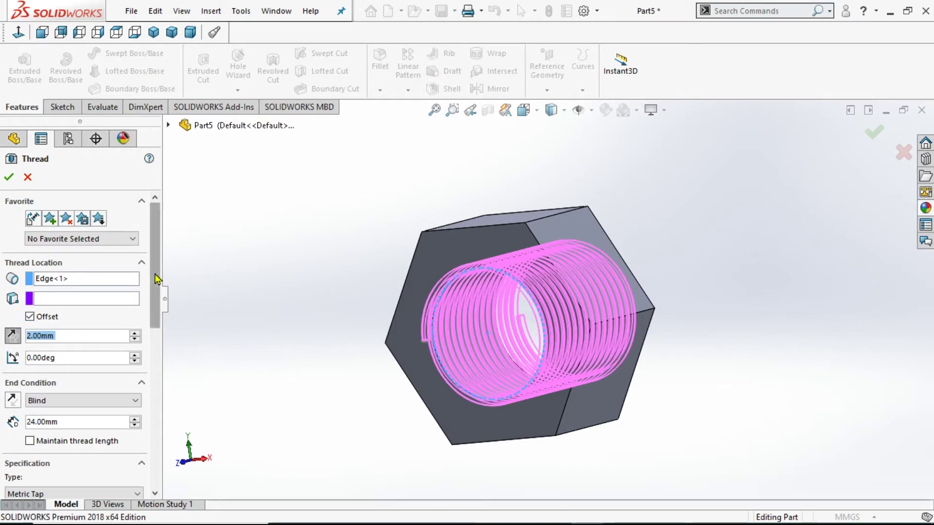
left_click_drag(155, 273, 153, 327)
mouse_move(280, 346)
middle_mouse_down()
mouse_move(233, 381)
mouse_move(244, 389)
mouse_move(260, 375)
middle_mouse_up()
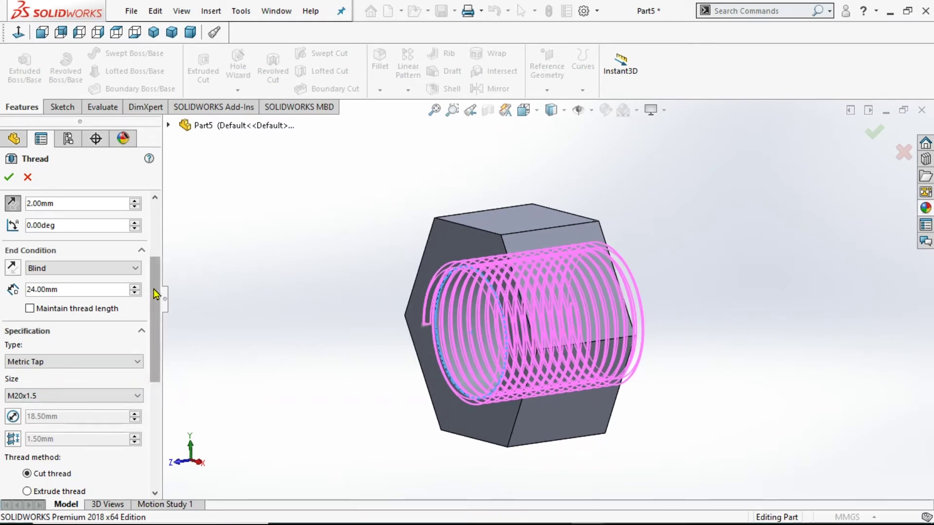
scroll(151, 301, "down", 3)
scroll(156, 312, "down", 3)
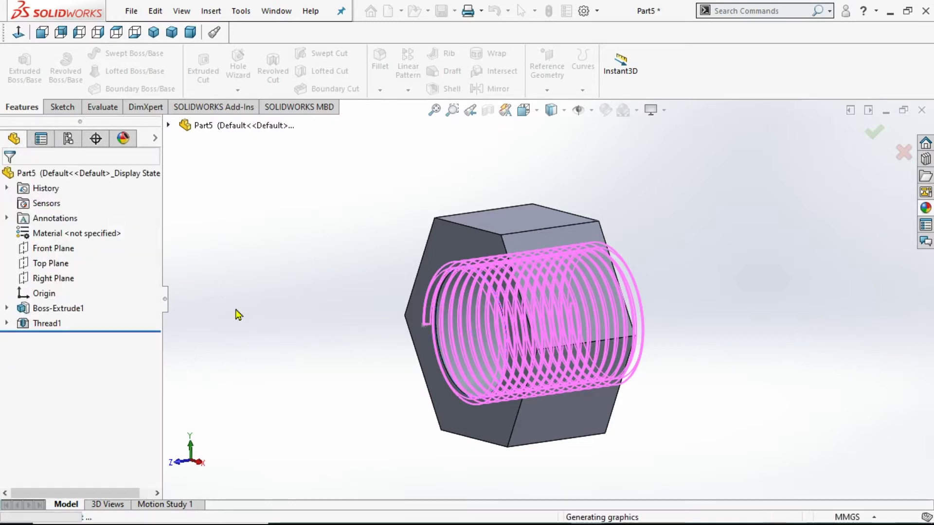
Sketch a 15 mm radius circle centred on the origin on the nut's front face.
mouse_move(389, 374)
middle_mouse_down()
mouse_move(487, 366)
mouse_move(323, 369)
mouse_move(394, 373)
middle_mouse_up()
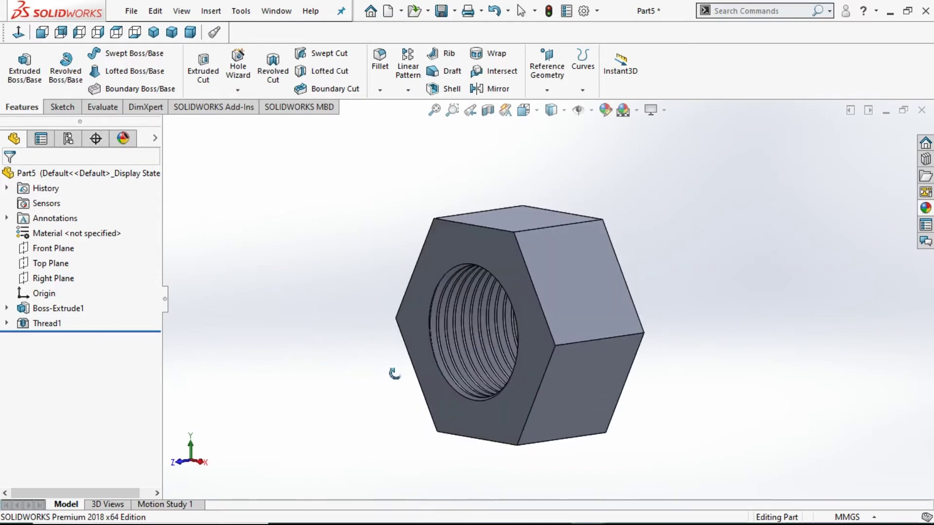
left_click(458, 245)
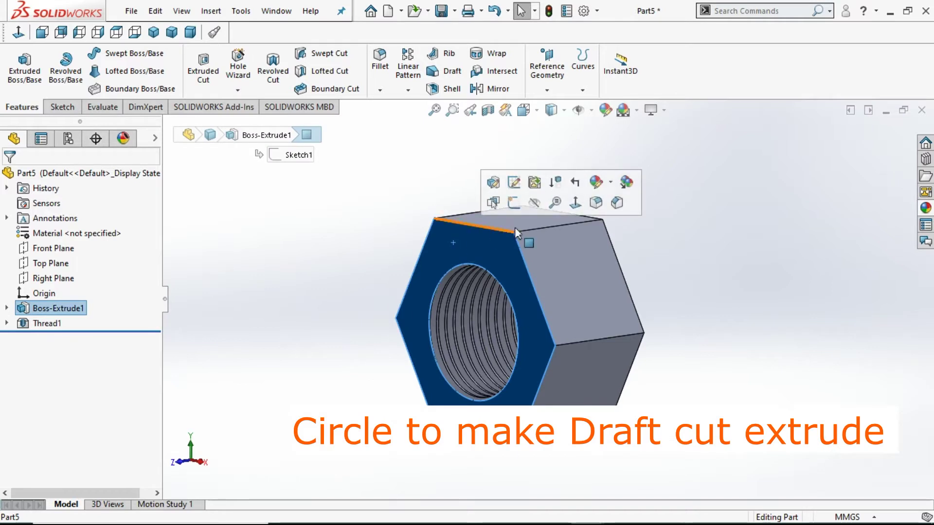
left_click(513, 203)
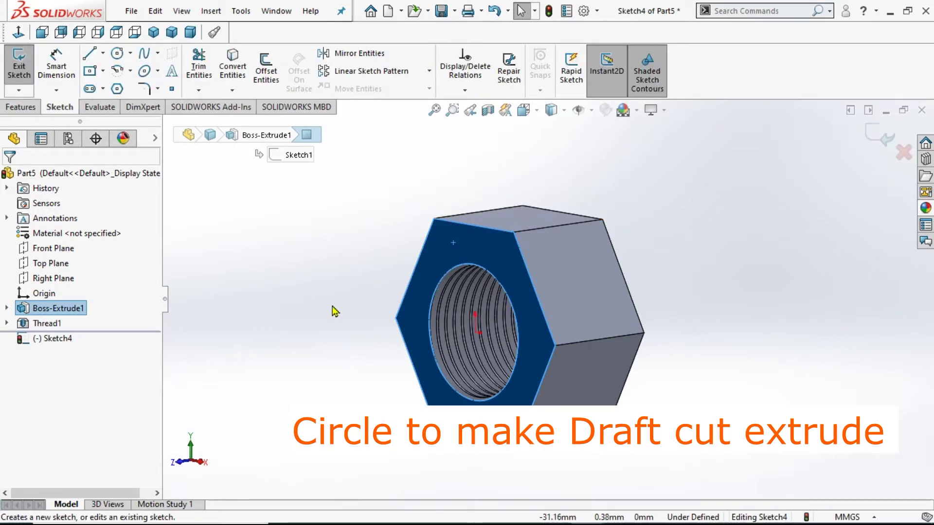
left_click(41, 32)
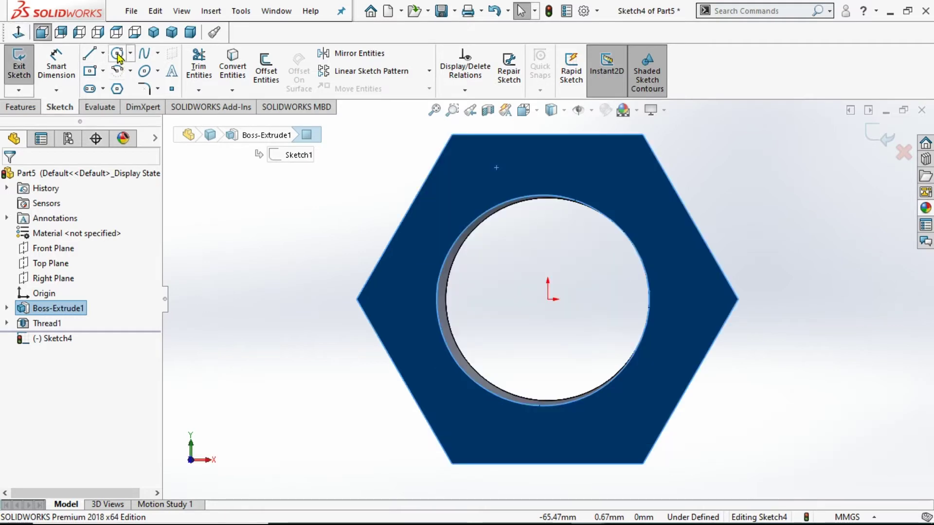
left_click(548, 299)
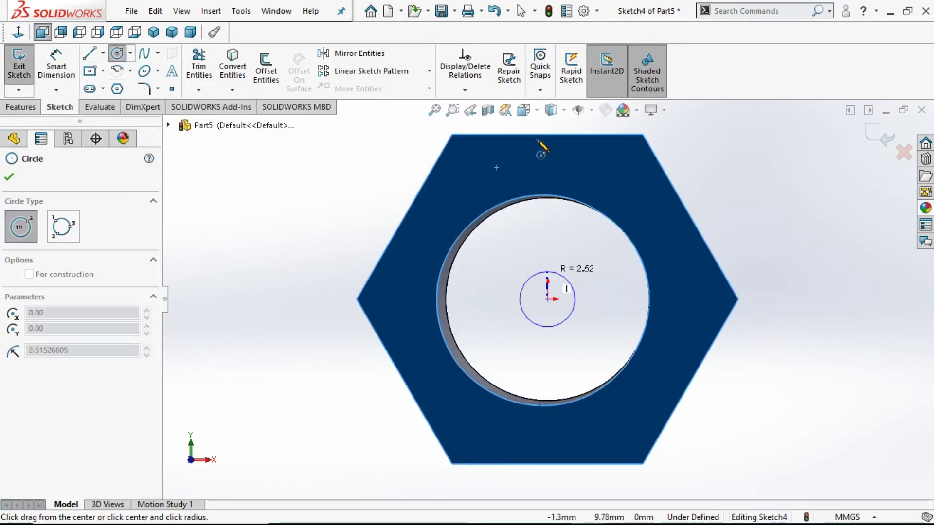
left_click(543, 138)
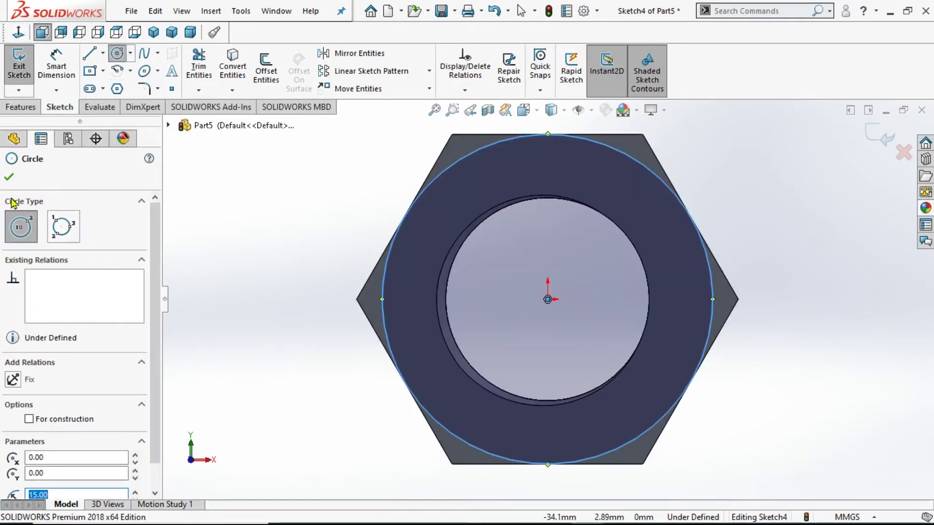
left_click(9, 179)
Start an Extruded Cut from the circle sketch with a draft angle enabled.
left_click(20, 107)
left_click(204, 73)
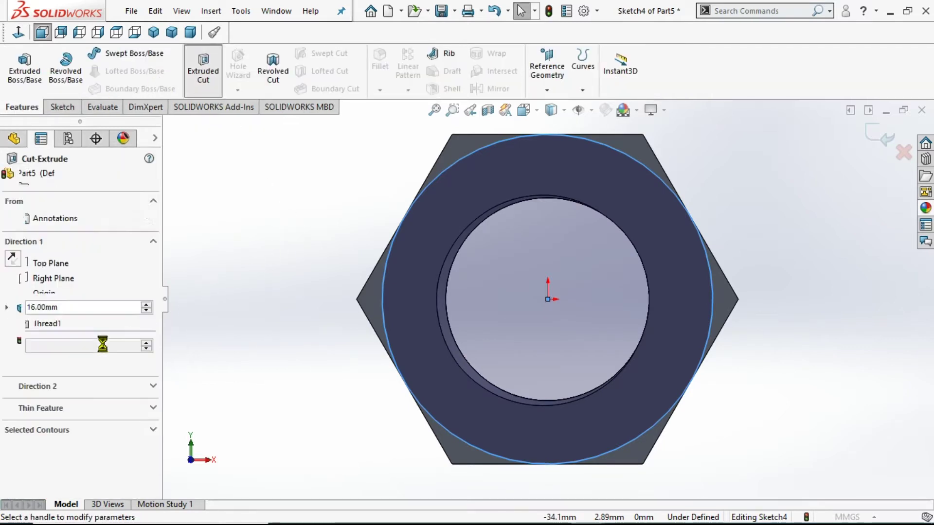
left_click(14, 352)
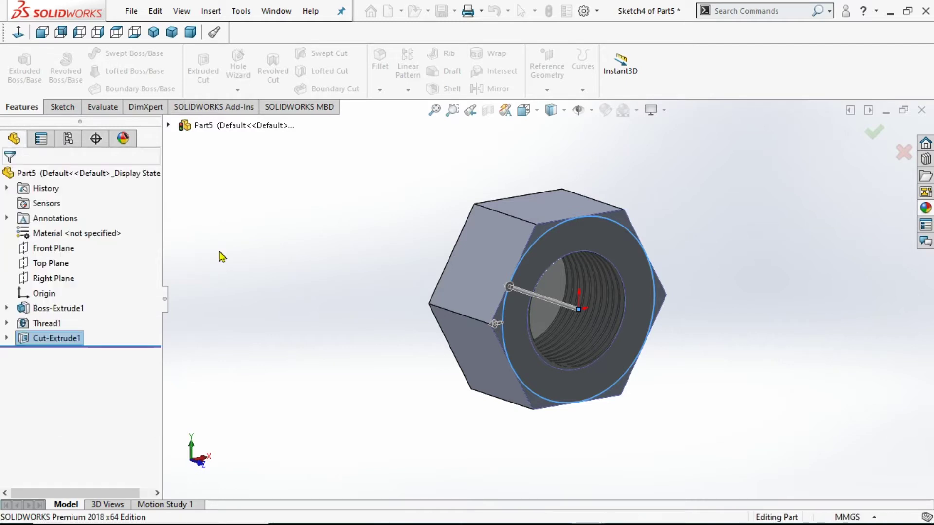
mouse_move(358, 255)
middle_mouse_down()
mouse_move(404, 259)
mouse_move(383, 264)
mouse_move(331, 248)
mouse_move(427, 239)
mouse_move(433, 267)
mouse_move(370, 275)
mouse_move(431, 267)
middle_mouse_up()
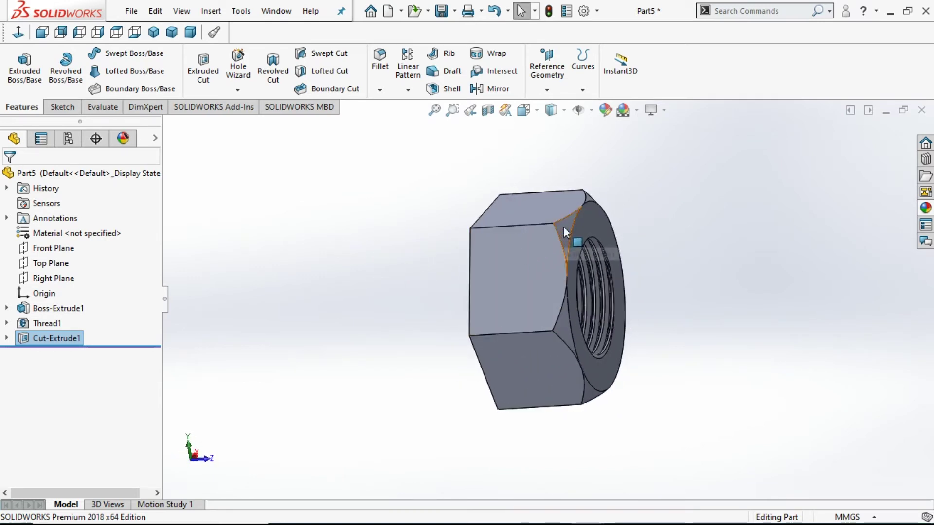
left_click(492, 89)
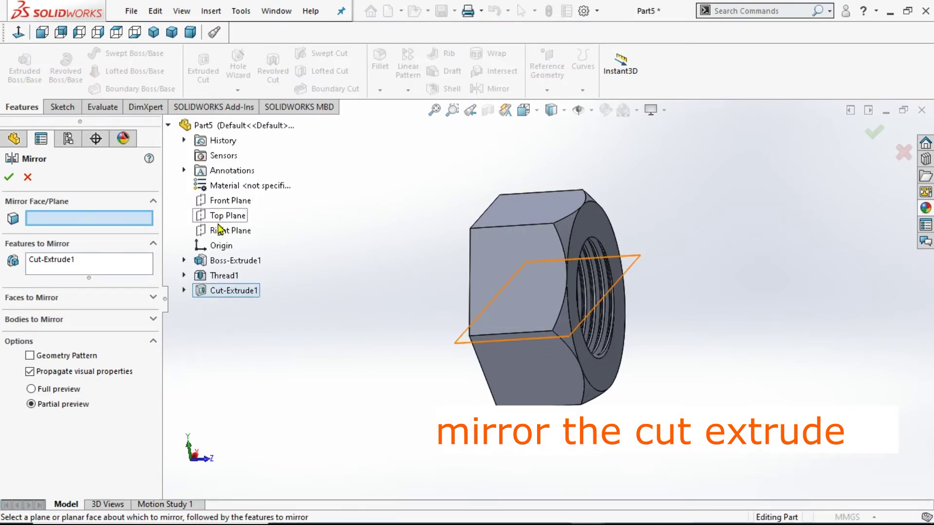
middle_click_drag(339, 260, 367, 264)
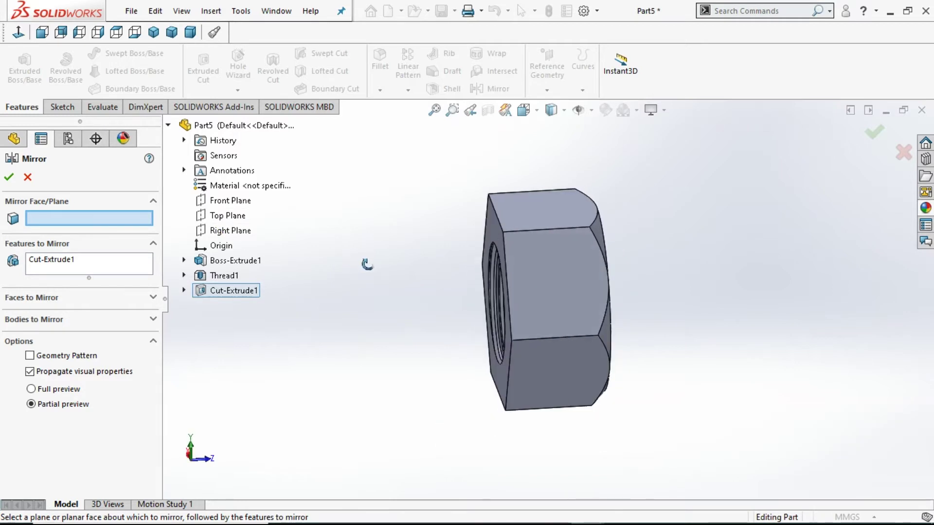
left_click(33, 179)
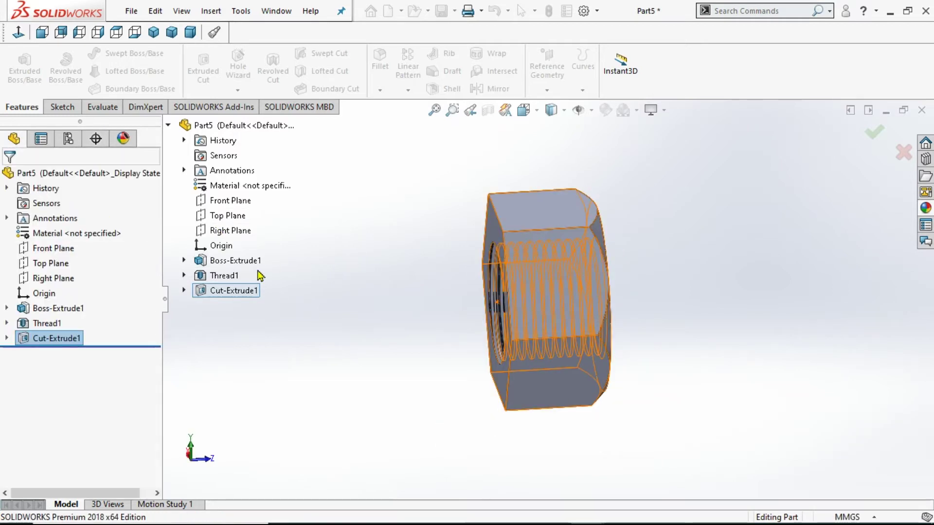
mouse_move(321, 310)
middle_mouse_down()
mouse_move(385, 288)
mouse_move(312, 287)
middle_mouse_up()
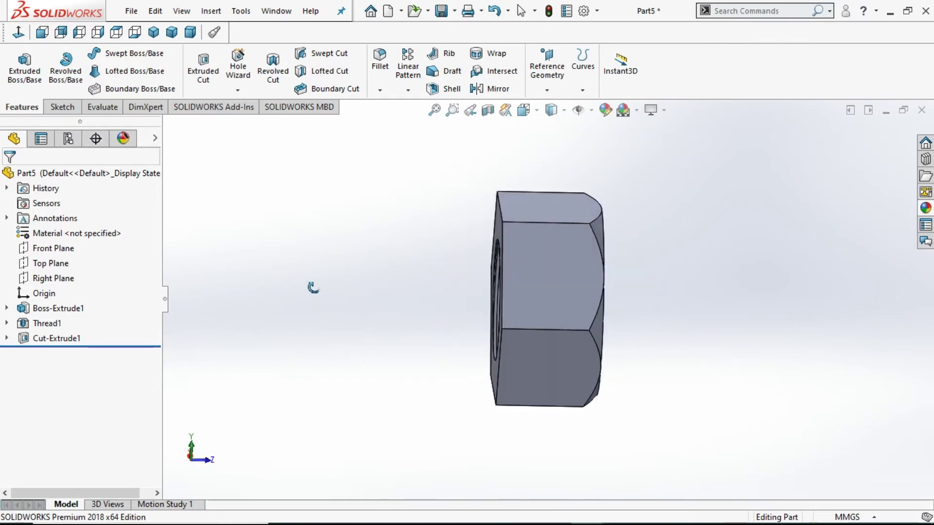
left_click(547, 89)
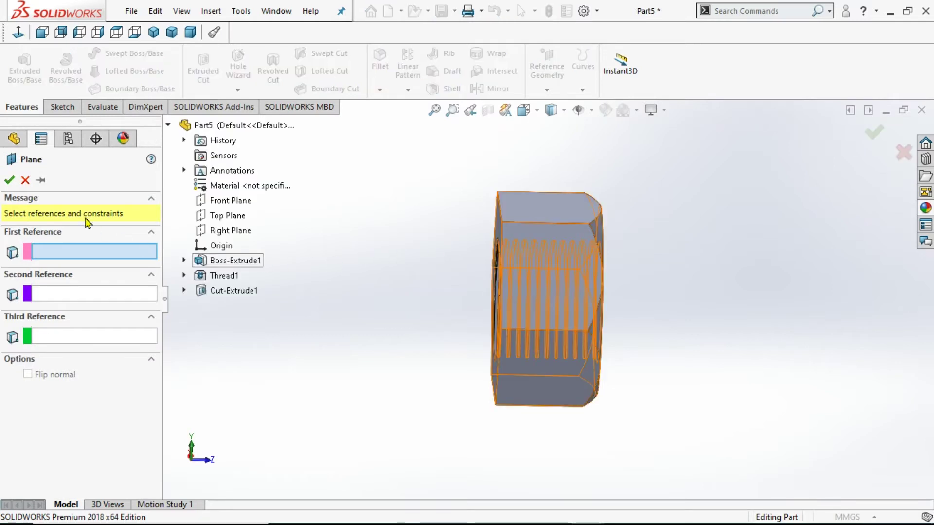
left_click(25, 180)
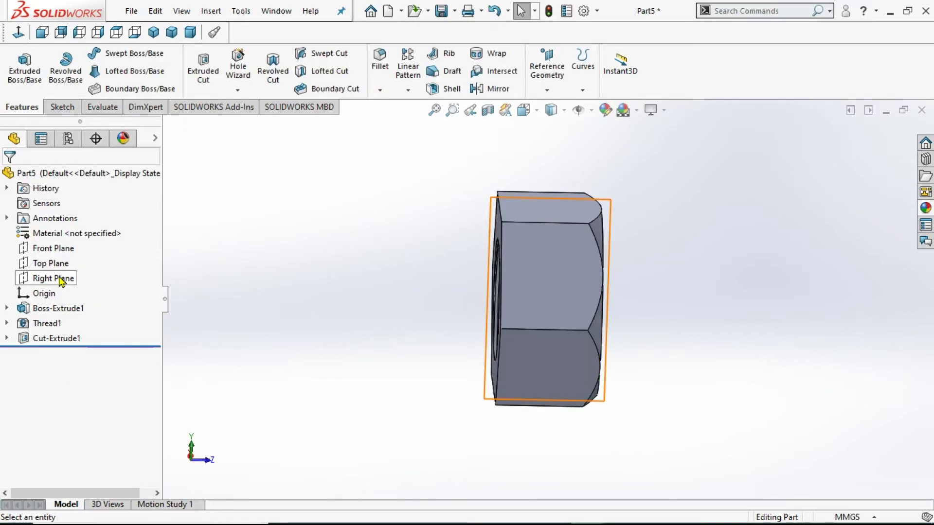
Change Boss-Extrude1's Direction 1 end condition to Mid Plane at 16 mm.
left_click(33, 309)
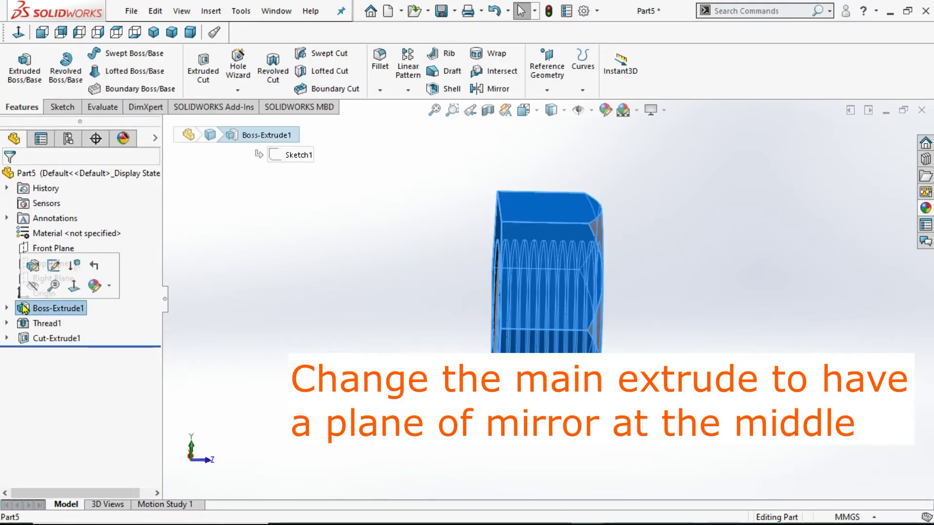
left_click(56, 276)
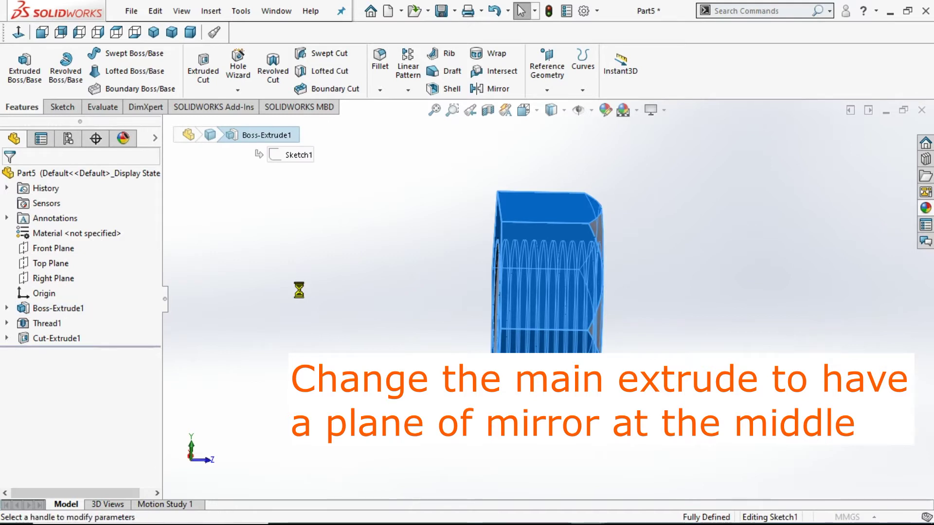
left_click(93, 259)
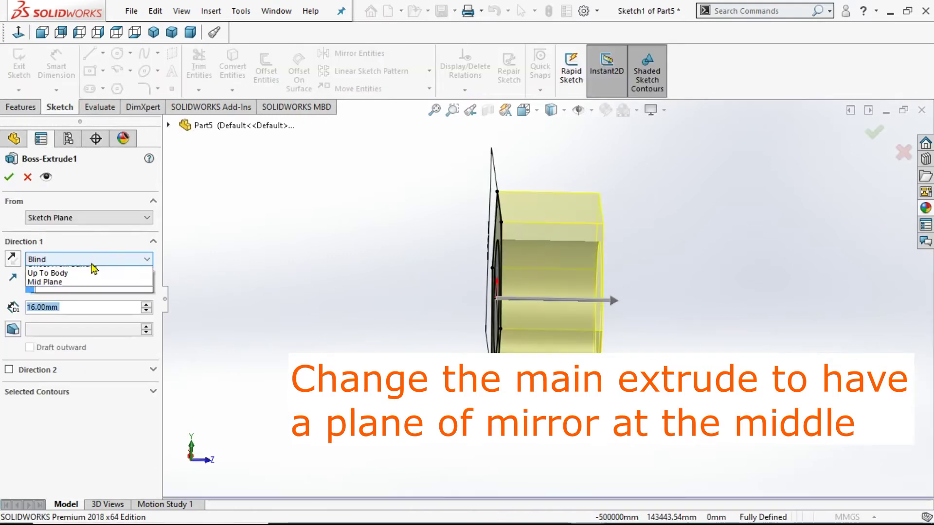
left_click(151, 316)
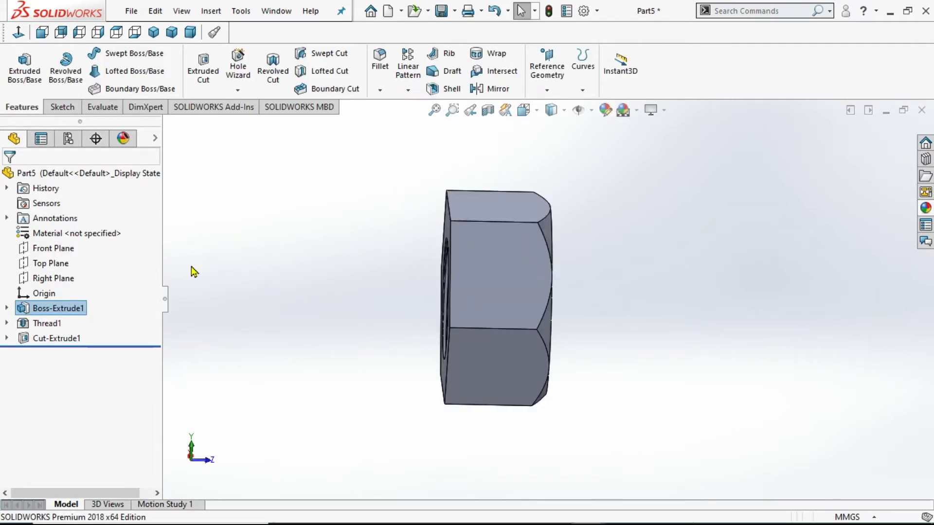
mouse_move(348, 313)
middle_mouse_down()
mouse_move(414, 322)
mouse_move(346, 326)
middle_mouse_up()
Mirror Cut-Extrude1 across the Front Plane, removing Boss-Extrude1 from the mirrored features.
left_click(505, 90)
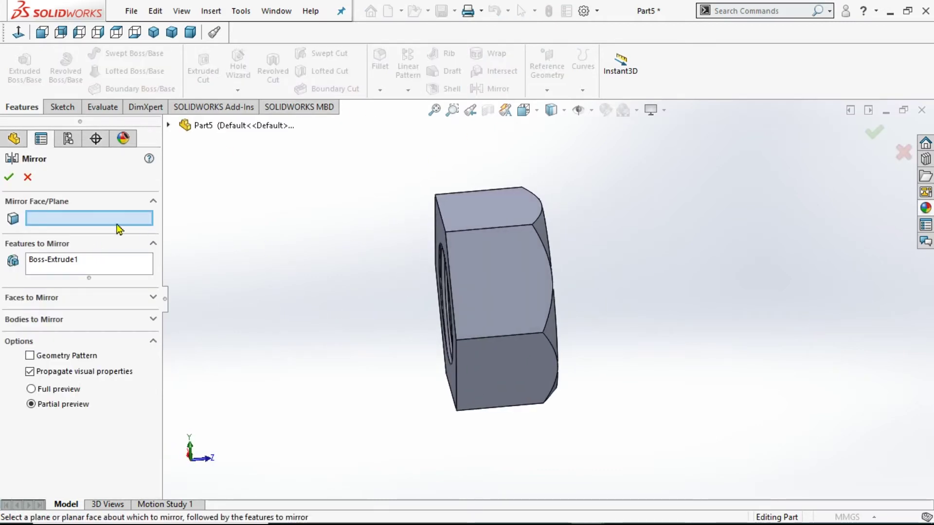
left_click(170, 126)
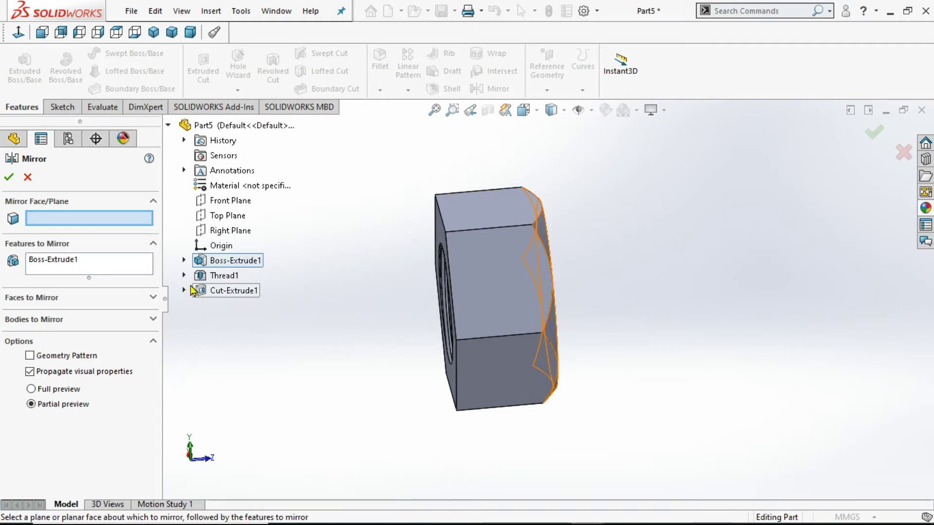
left_click(229, 204)
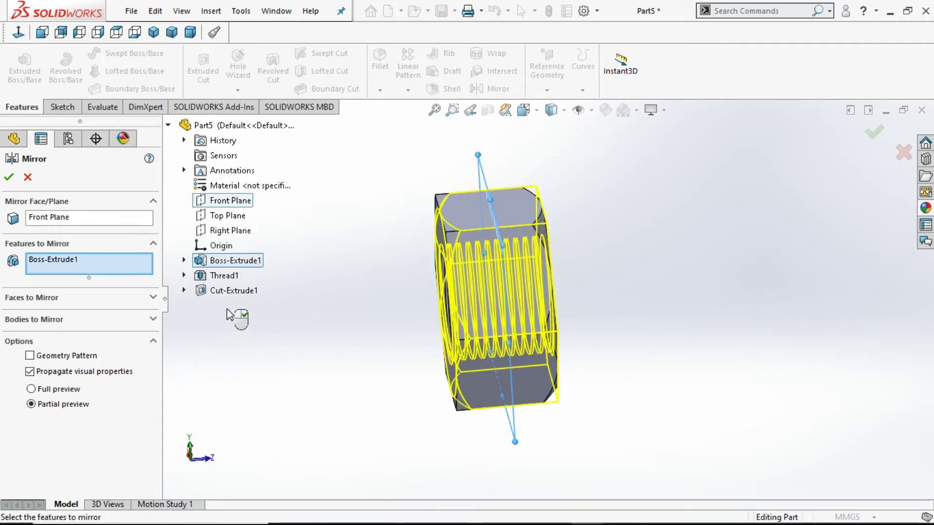
left_click(223, 293)
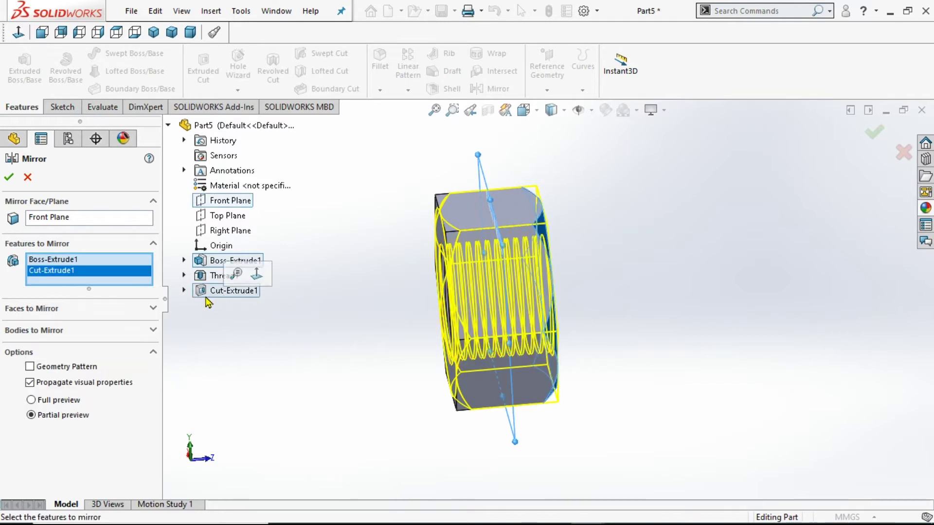
left_click(89, 263)
right_click(89, 263)
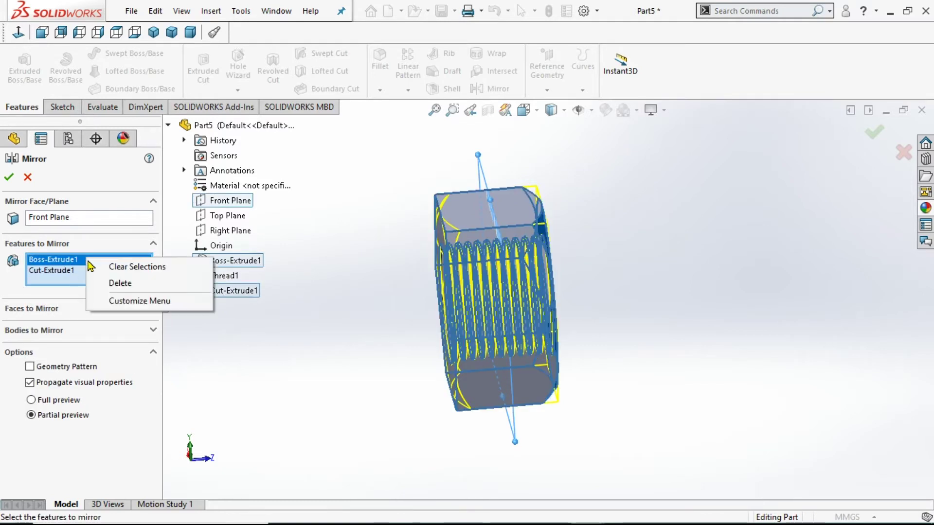
left_click(119, 283)
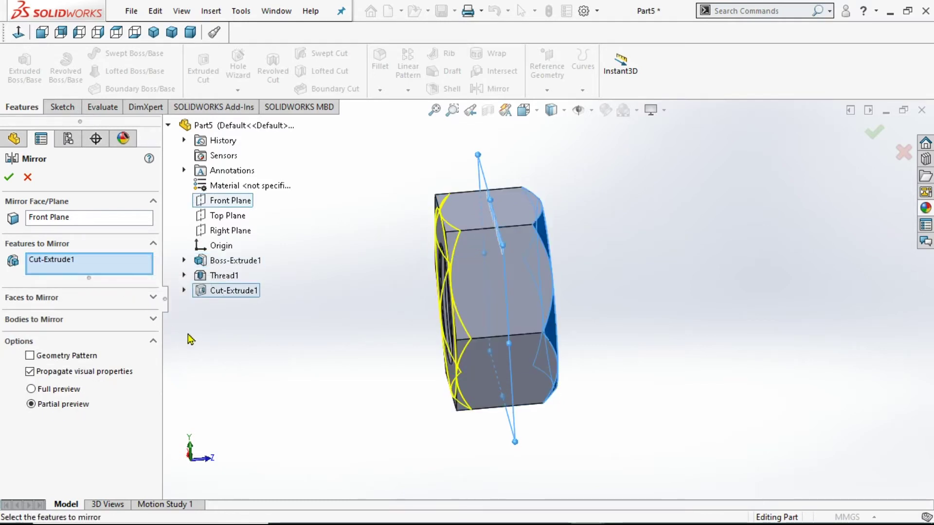
left_click(8, 177)
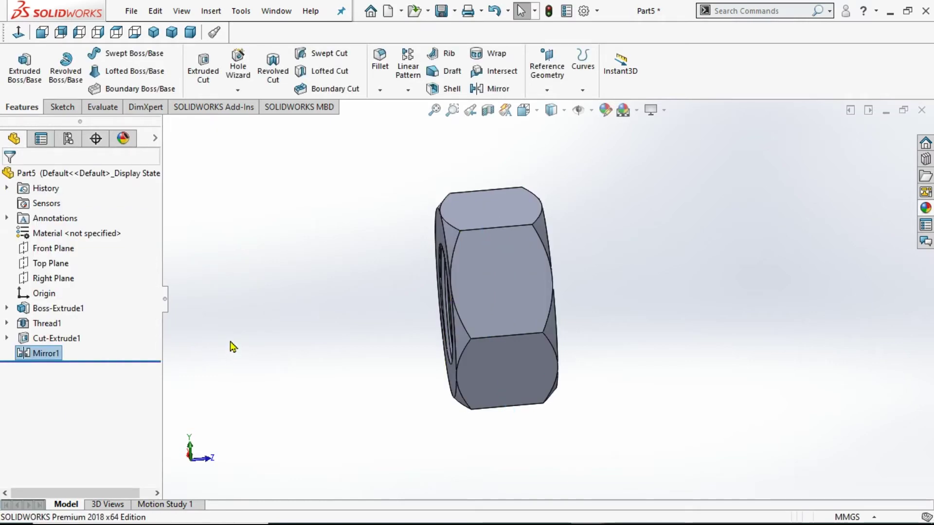
middle_click_drag(358, 302, 839, 355)
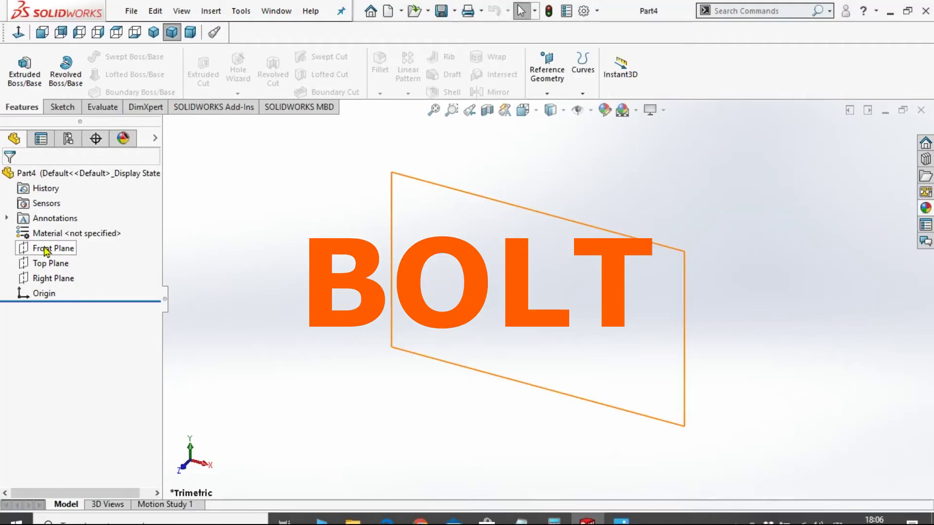
Select the Front Plane in the new empty Part4 for the bolt sketch.
left_click(47, 248)
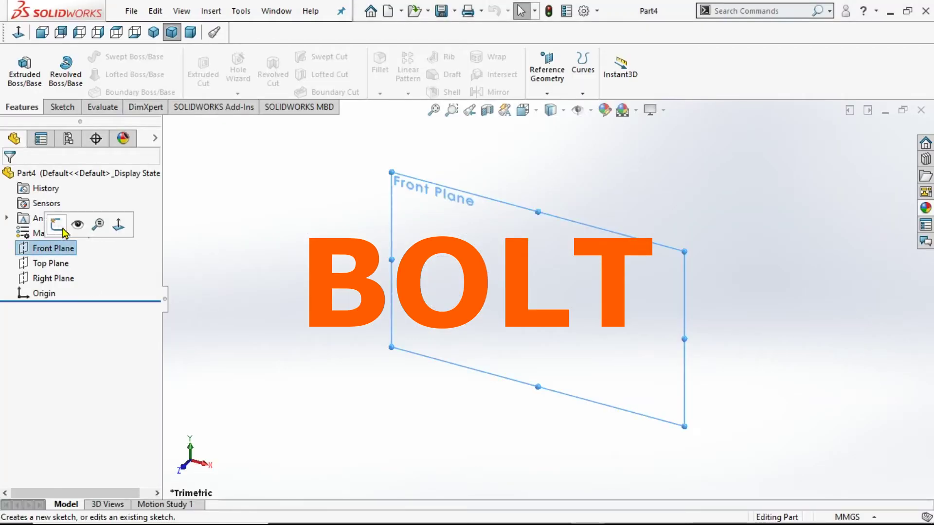
On the Front Plane, draw a hexagon at the origin around a 30 mm circle.
left_click(57, 225)
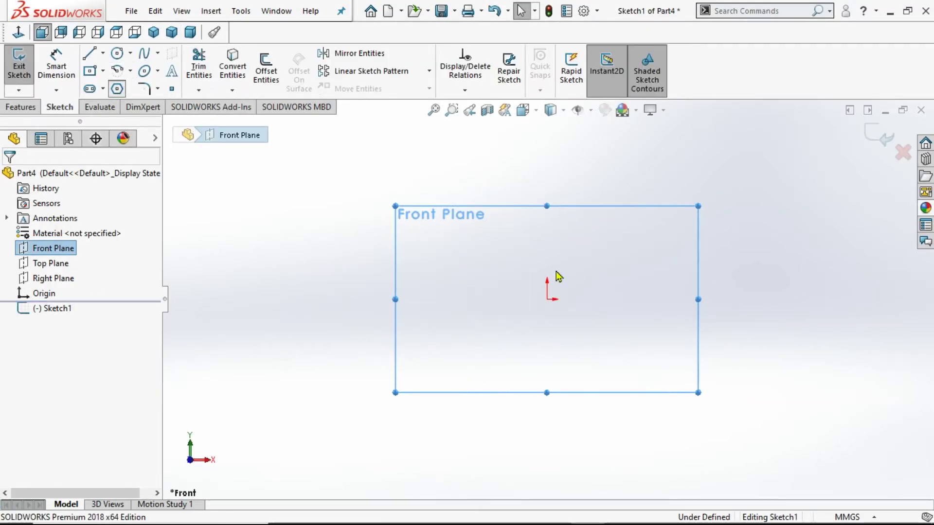
left_click(546, 299)
left_click(454, 299)
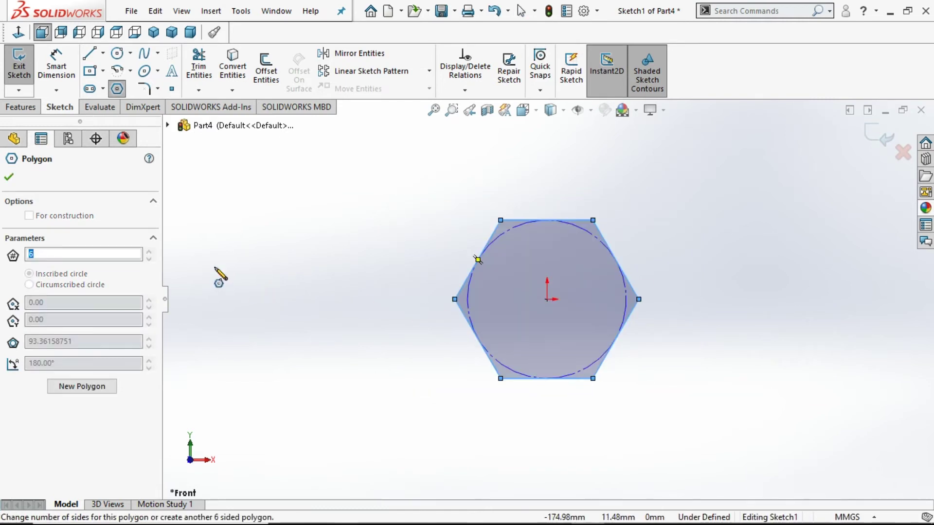
left_click(56, 63)
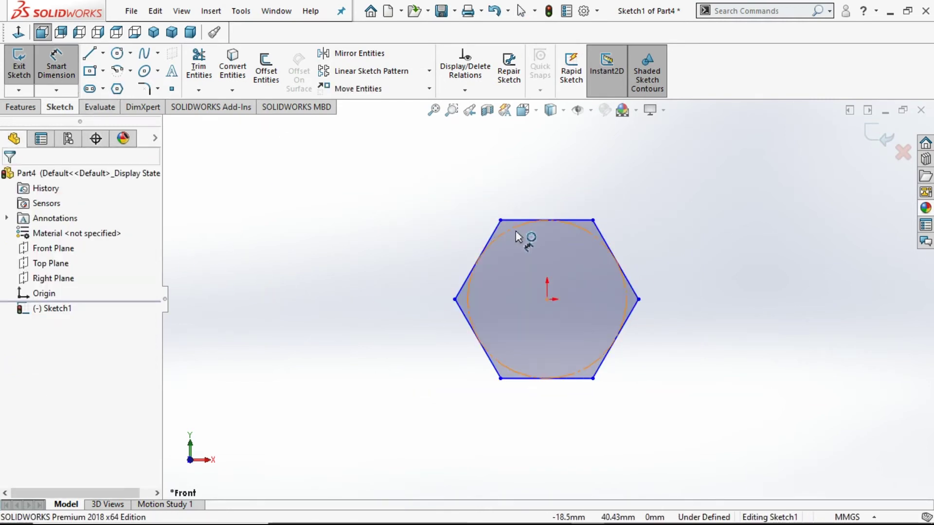
left_click(516, 237)
left_click(700, 305)
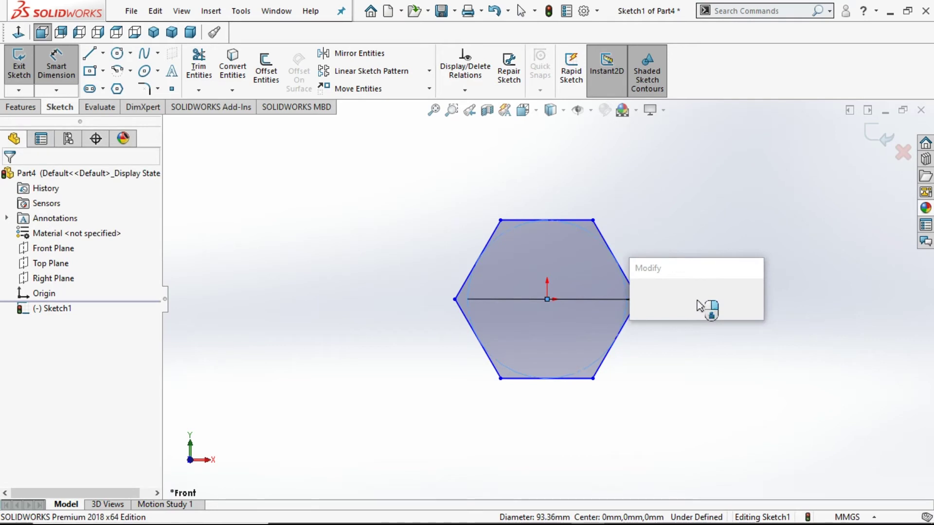
type("30")
key("Return")
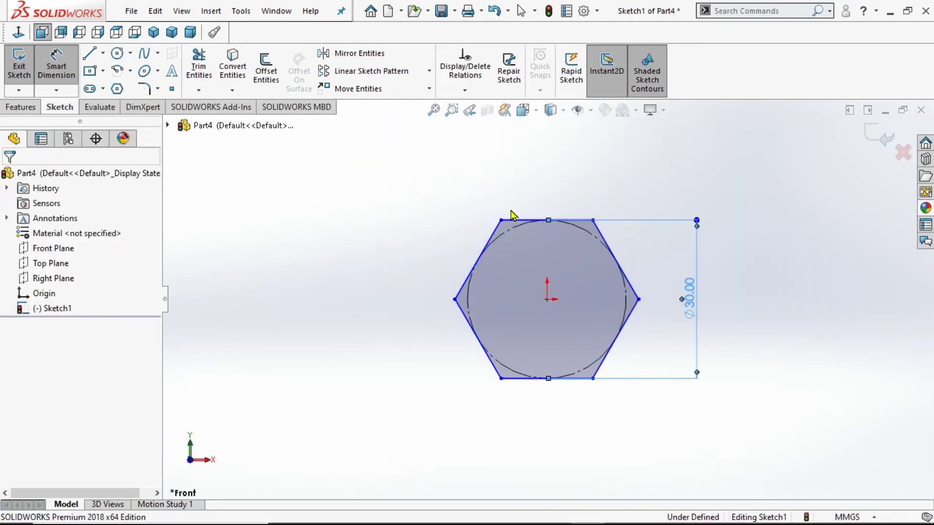
key("Escape")
Make the hexagon's top edge horizontal and extrude the sketch 16 mm.
left_click(546, 220)
left_click(37, 317)
left_click(11, 177)
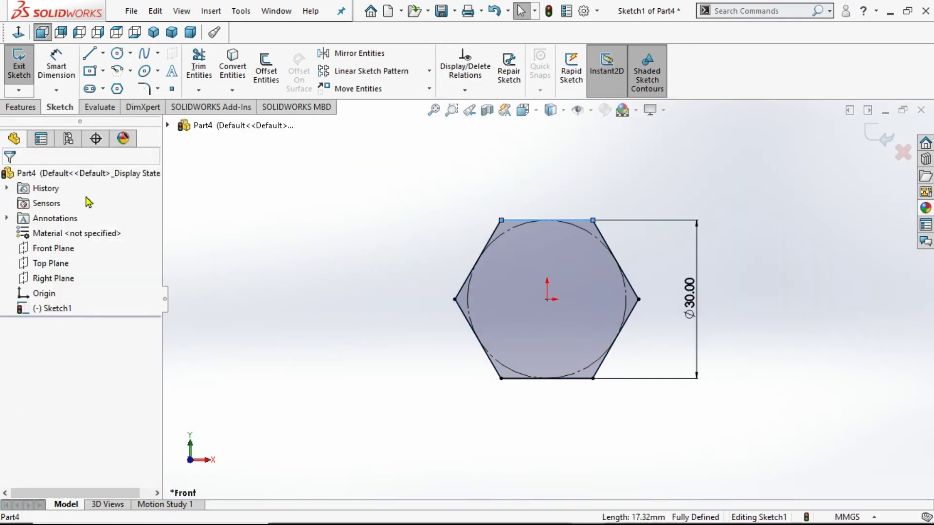
left_click(888, 141)
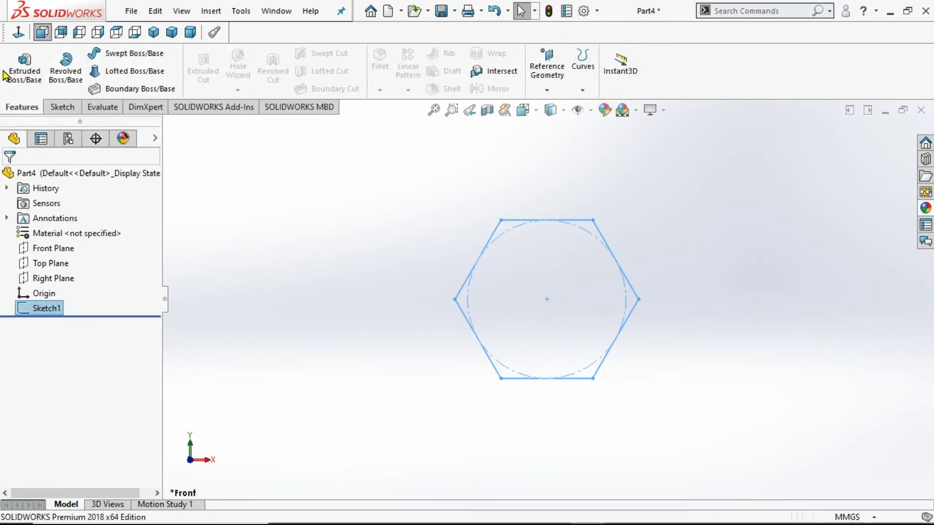
left_click(24, 73)
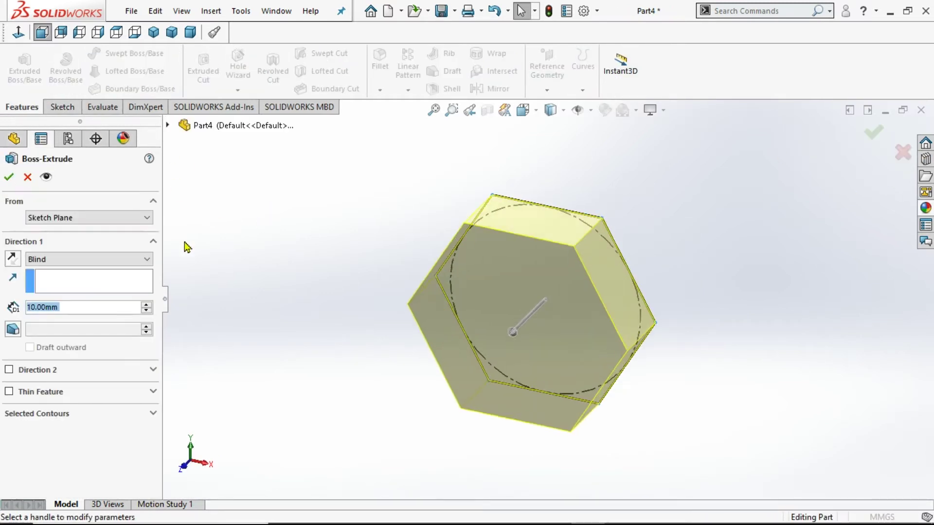
left_click(8, 179)
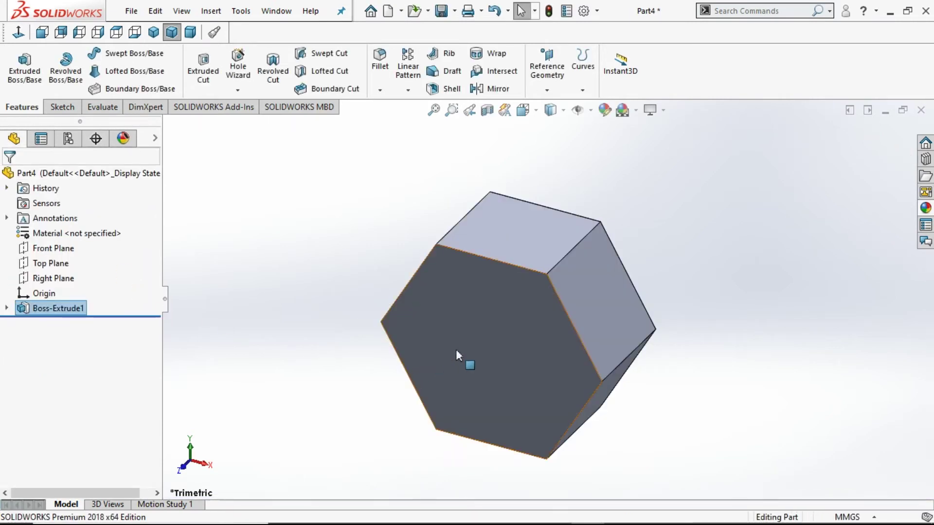
Sketch a 15 mm radius circle at the origin on the hex head's front face.
left_click(458, 355)
left_click(514, 310)
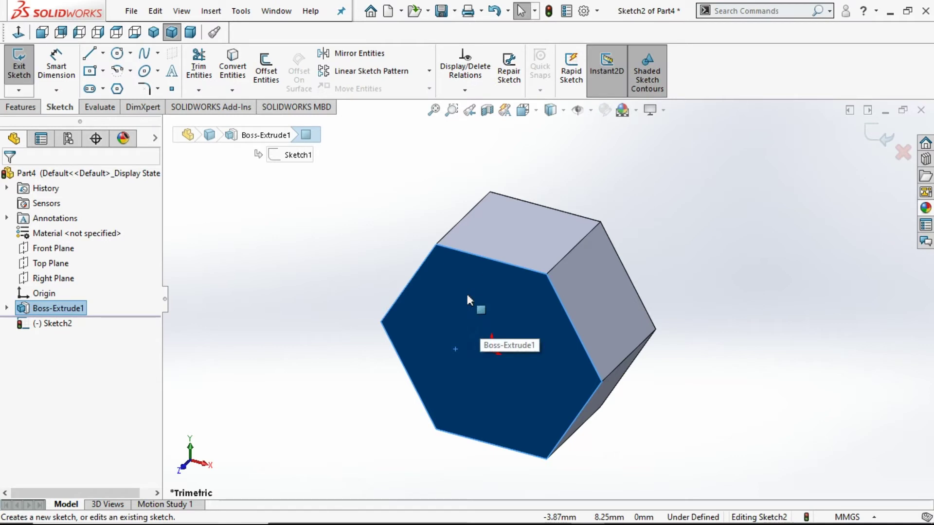
right_click_drag(467, 300, 562, 304)
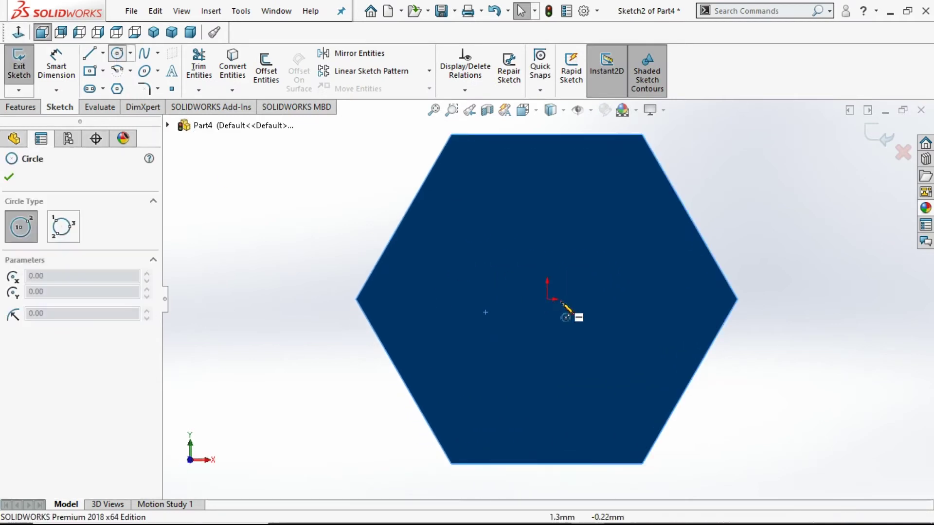
left_click(547, 300)
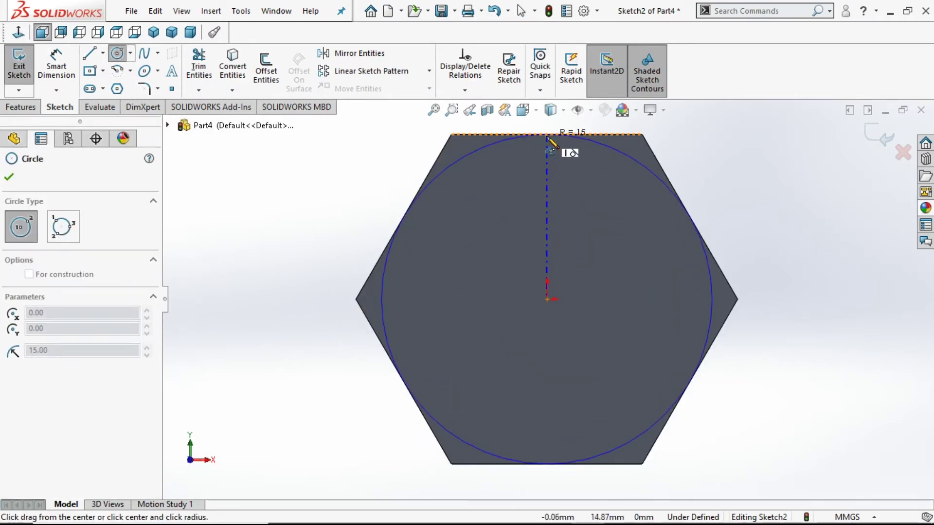
left_click(547, 137)
Cut outside the circle 16 mm with flipped side and 45° draft to chamfer the corners.
left_click(9, 177)
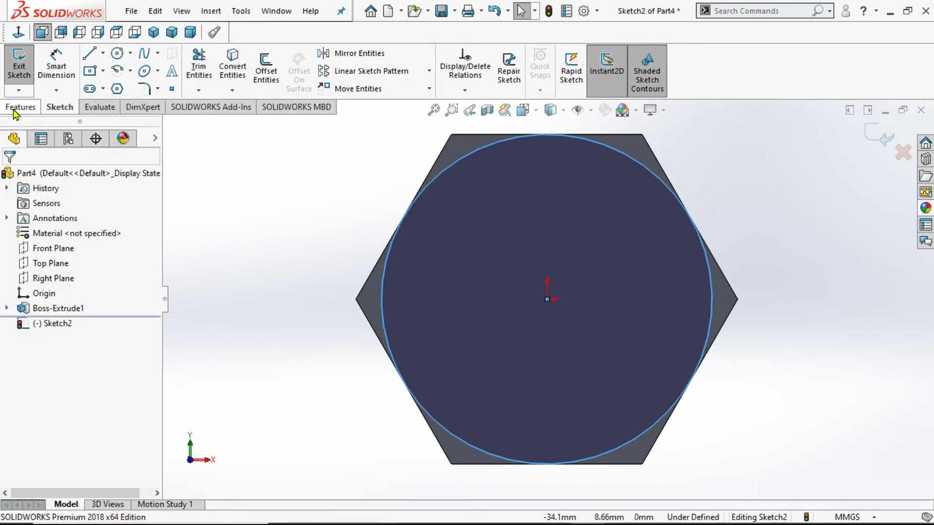
left_click(21, 107)
left_click(203, 71)
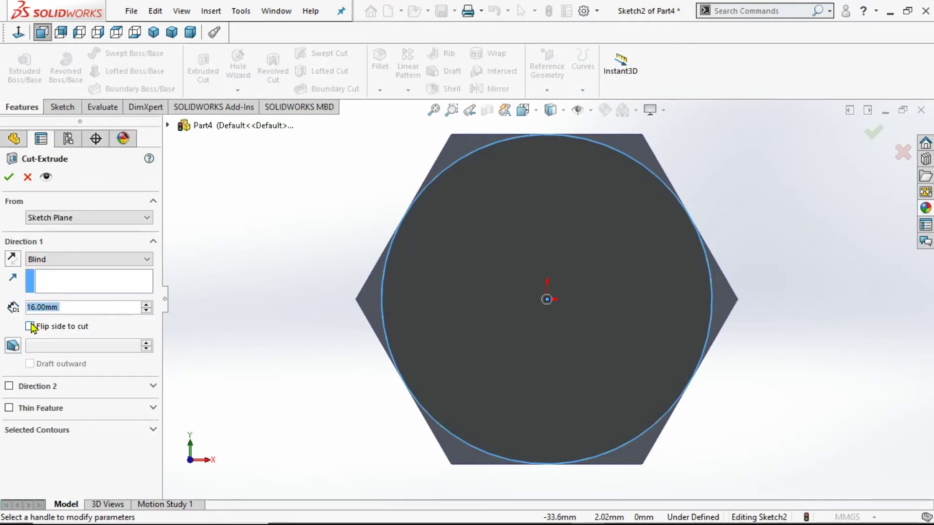
left_click(14, 349)
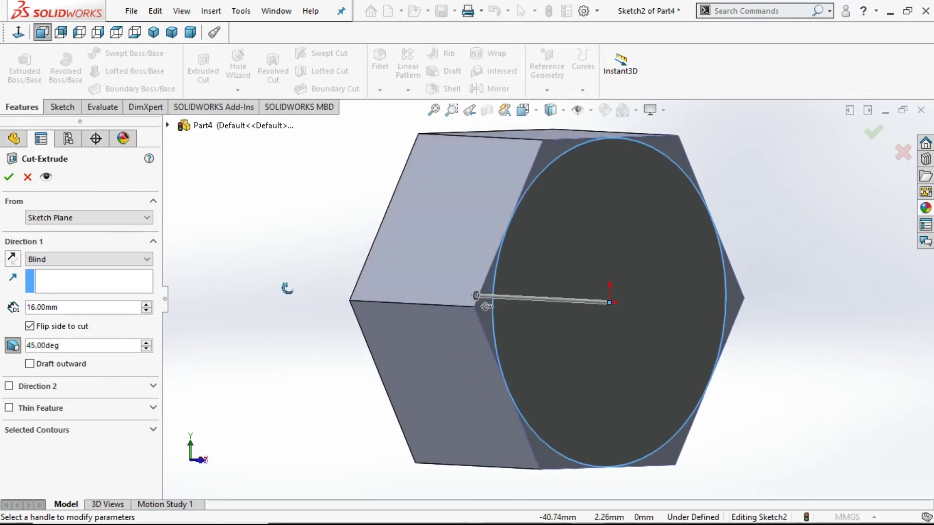
left_click(8, 180)
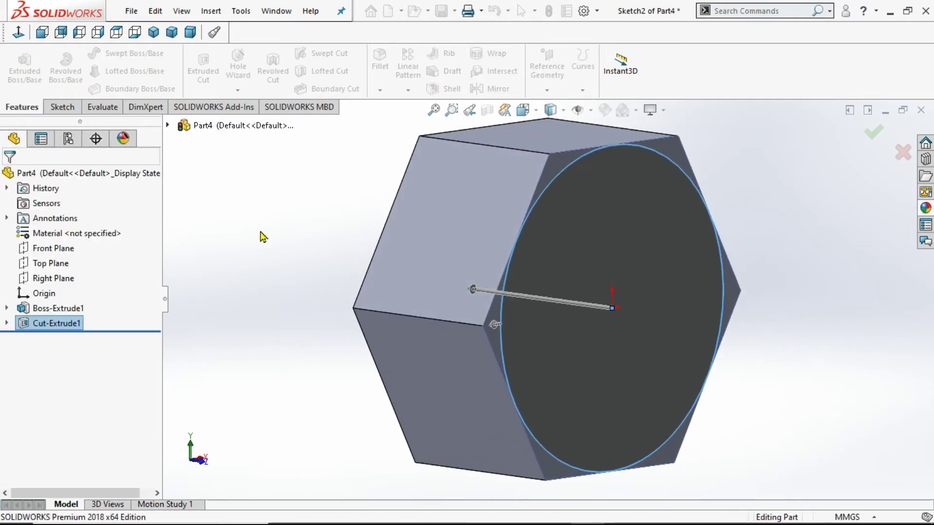
scroll(293, 279, "up", 5)
mouse_move(294, 279)
middle_mouse_down()
mouse_move(365, 271)
mouse_move(386, 290)
middle_mouse_up()
Draw a circle centred at the origin on the hex head's plain back face.
left_click(523, 305)
left_click(583, 261)
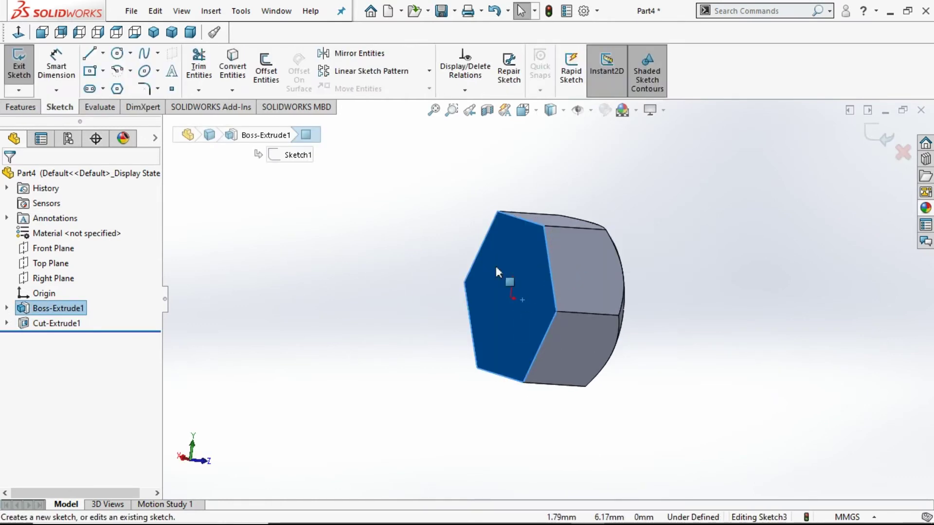
left_click(117, 53)
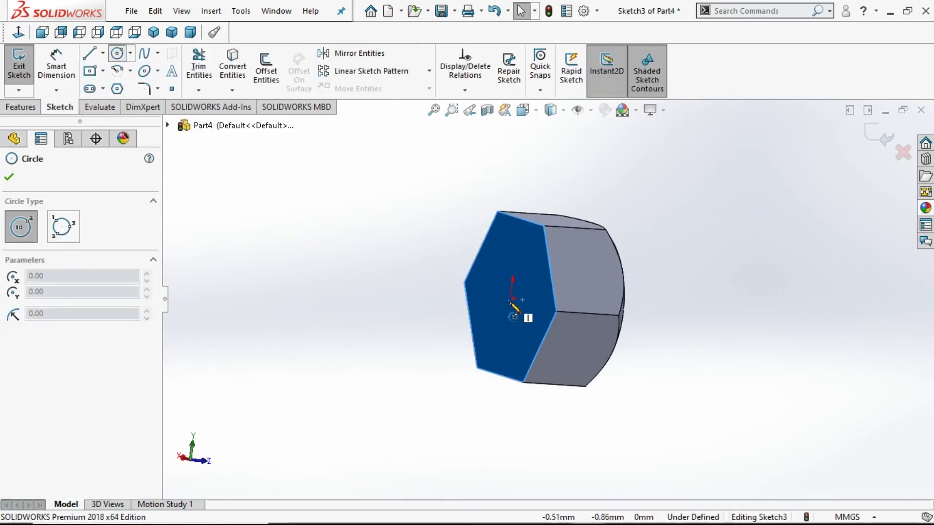
left_click(511, 298)
left_click(392, 305)
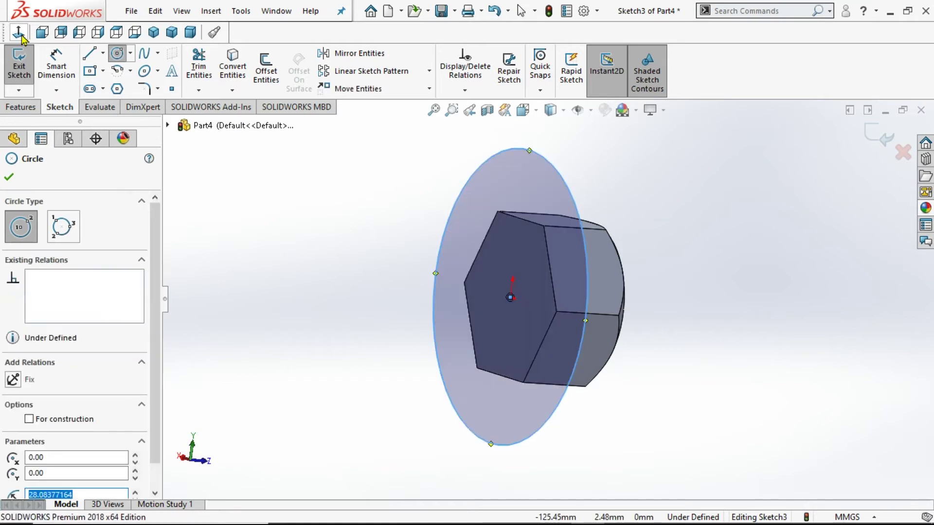
key("ctrl+2")
key("Escape")
Dimension the circle to a 20 mm diameter and close the sketch.
left_click(434, 181)
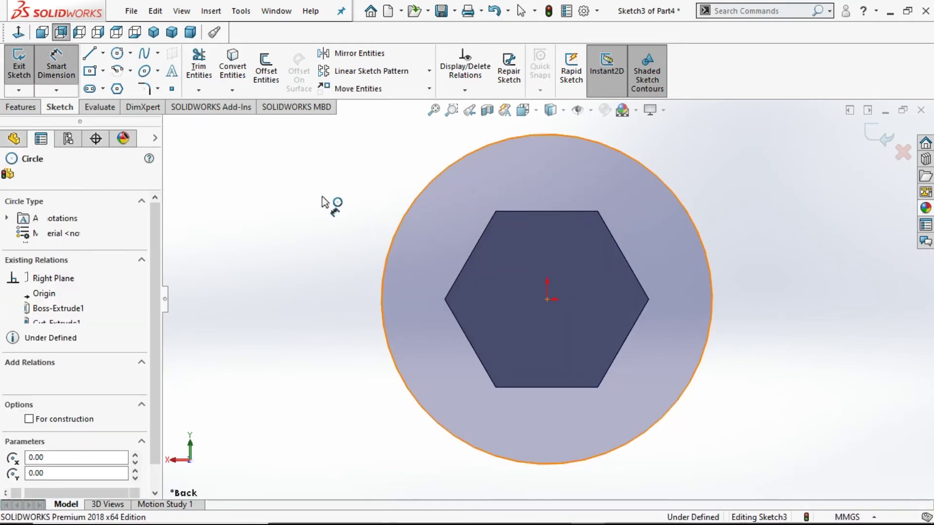
left_click(325, 200)
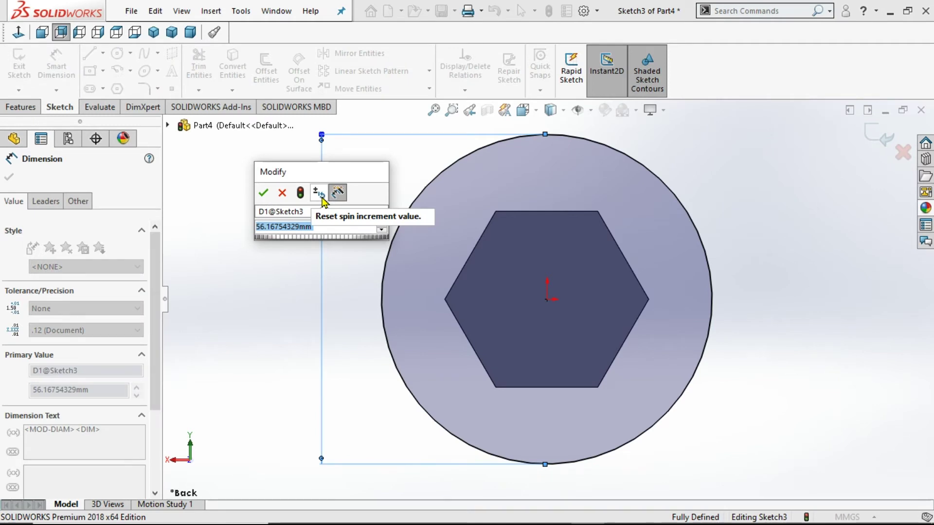
type("20")
key("Return")
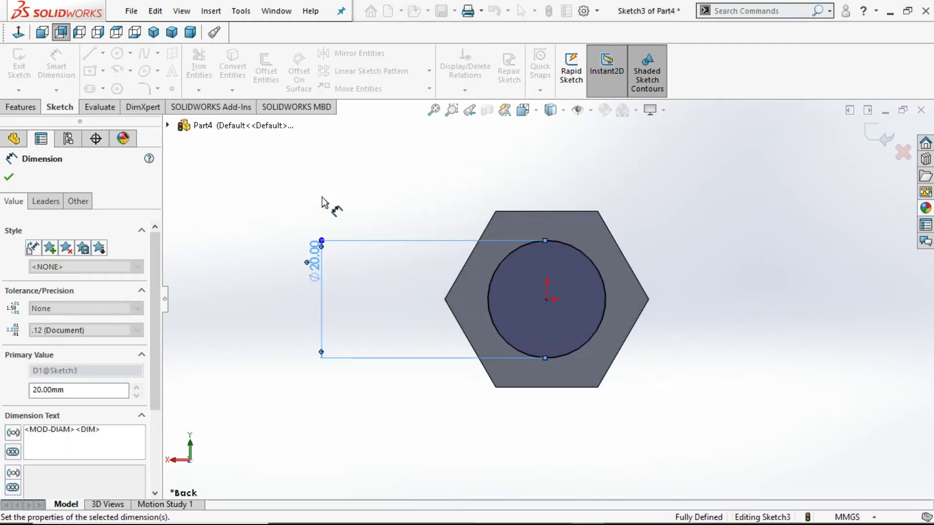
left_click(10, 179)
left_click(26, 108)
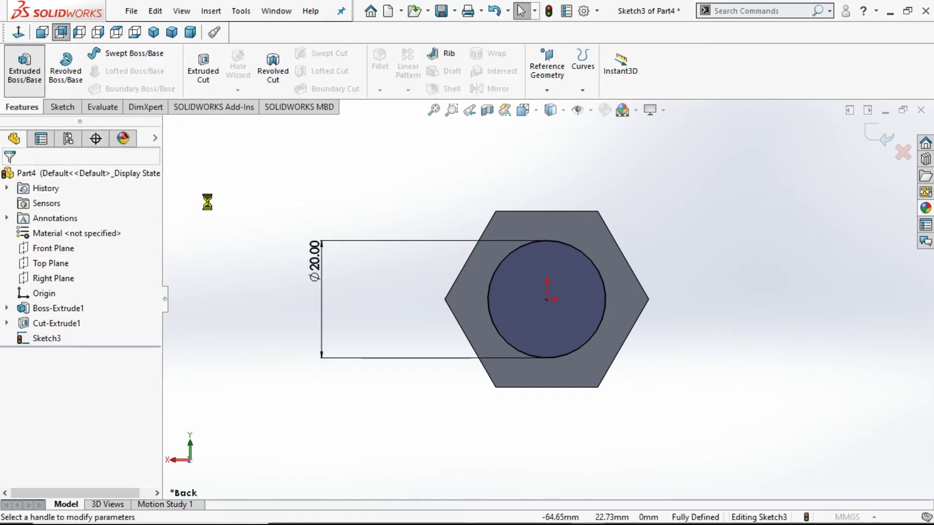
Extrude Sketch3 to a Blind depth of 120 mm, merged with the head.
key("z")
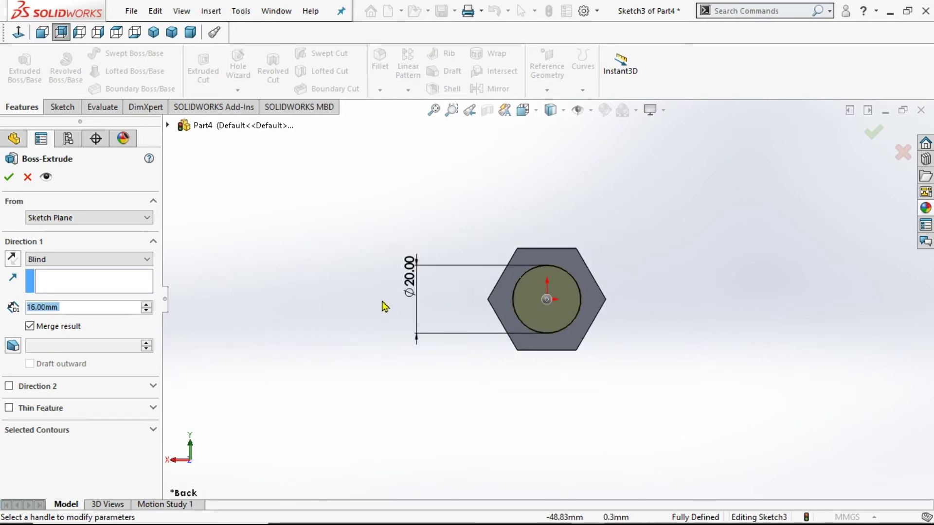
middle_click_drag(369, 311, 344, 306)
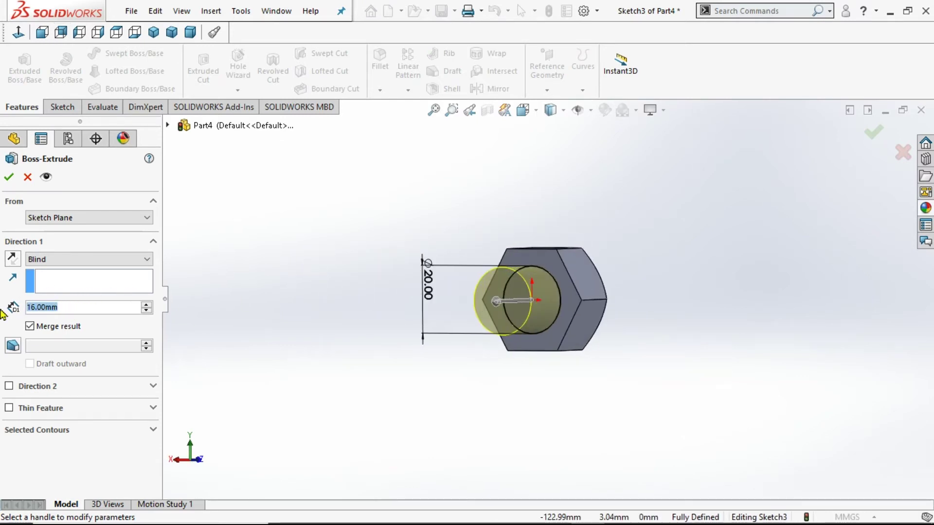
type("120")
key("Return")
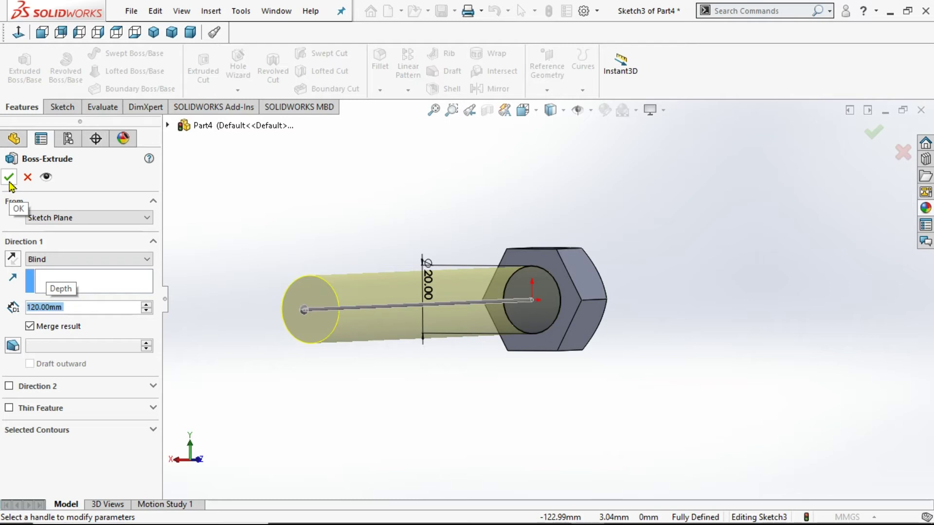
left_click(10, 180)
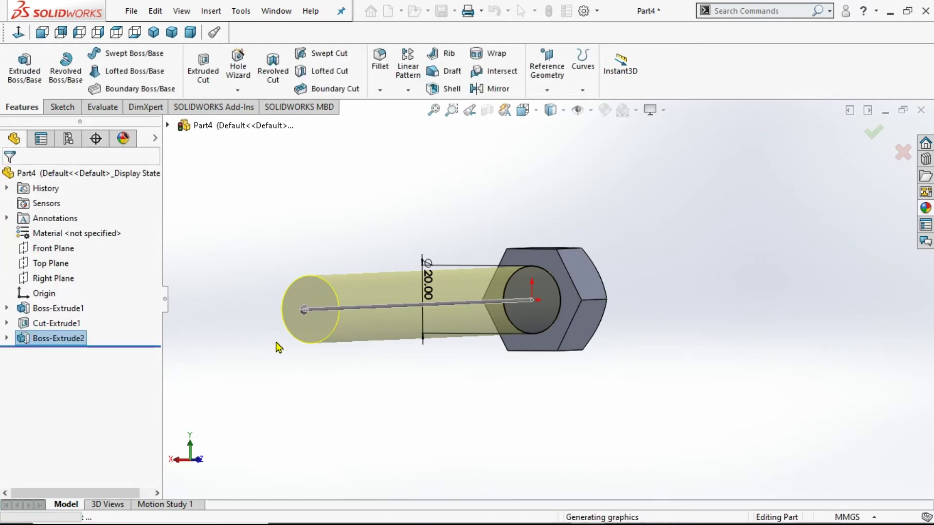
left_click(320, 319)
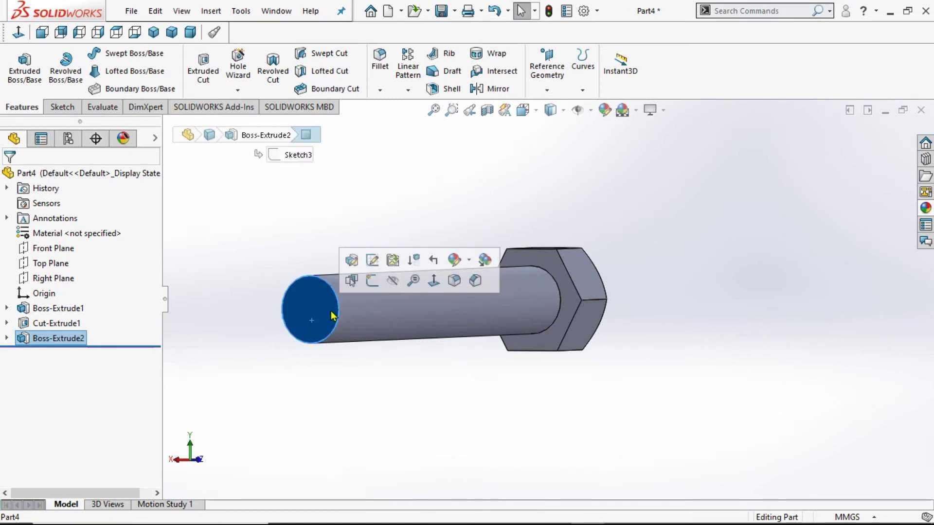
On the shaft's end face, draw a circle centred at the origin just inside the edge.
left_click(372, 281)
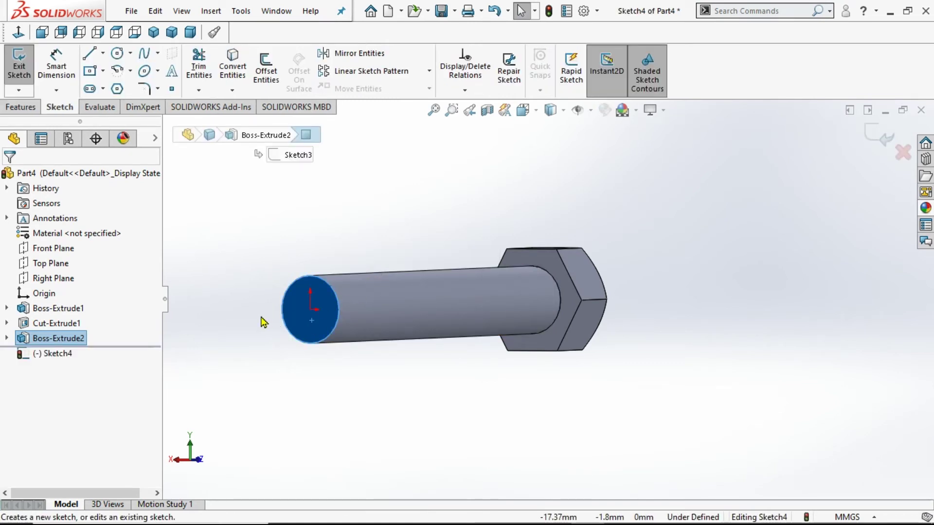
left_click(56, 62)
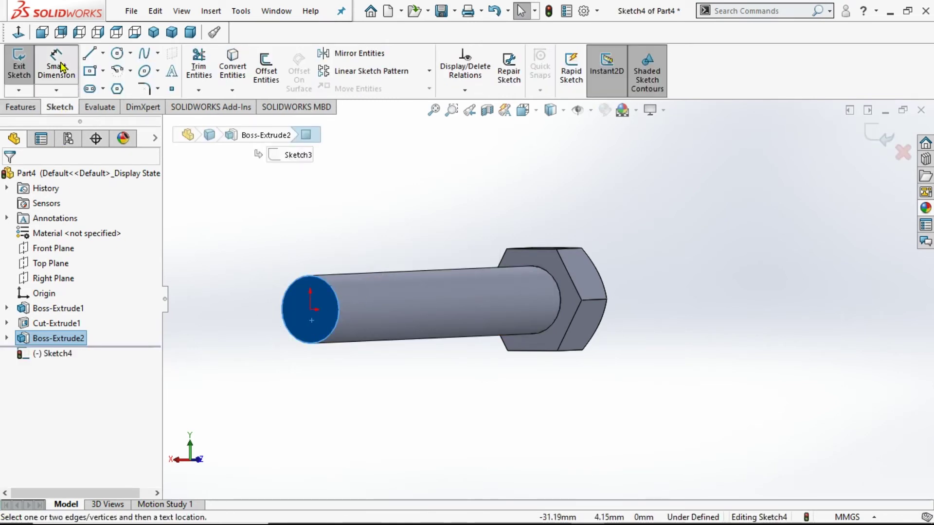
left_click(17, 34)
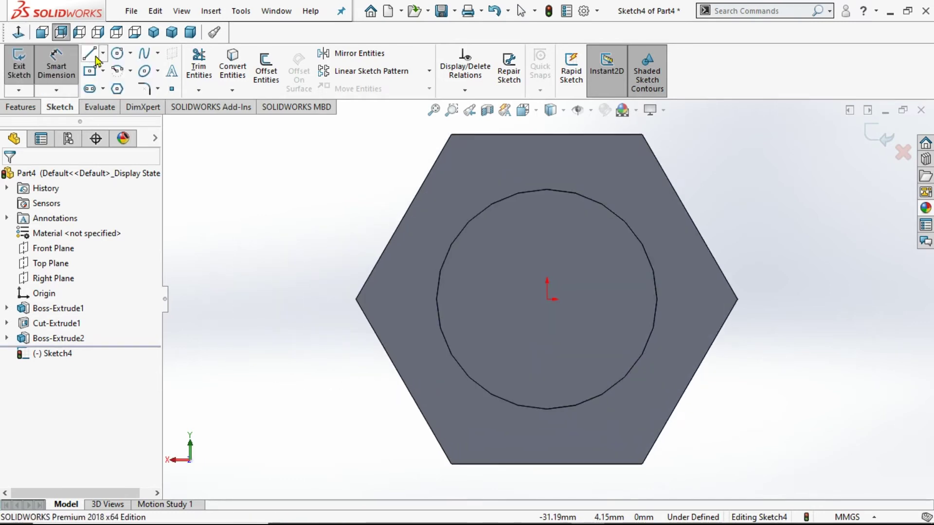
left_click(117, 53)
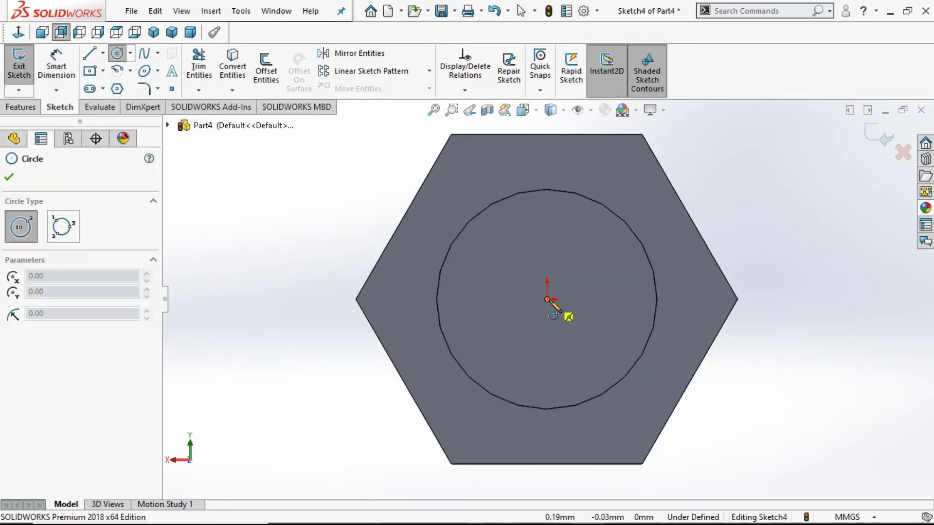
left_click(547, 299)
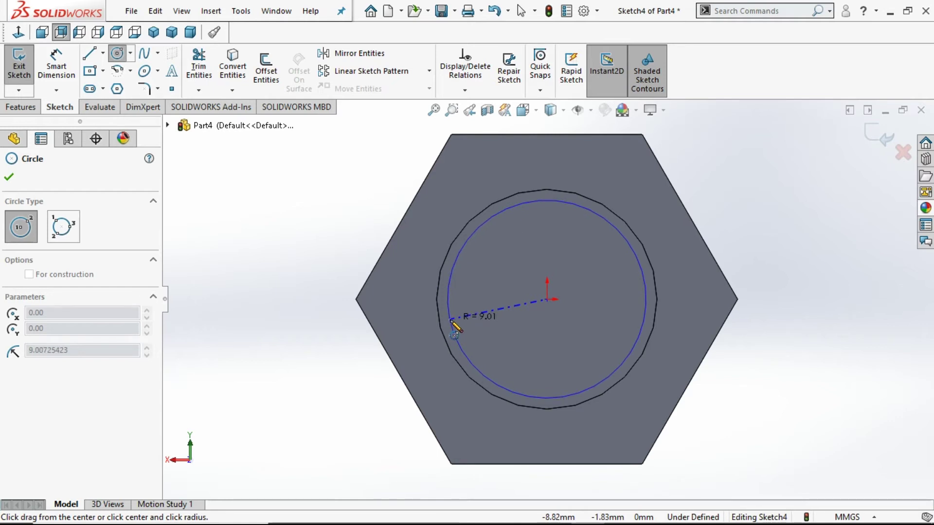
left_click(450, 320)
Dimension the circle to 18.5 mm diameter and leave the sketch.
left_click(58, 75)
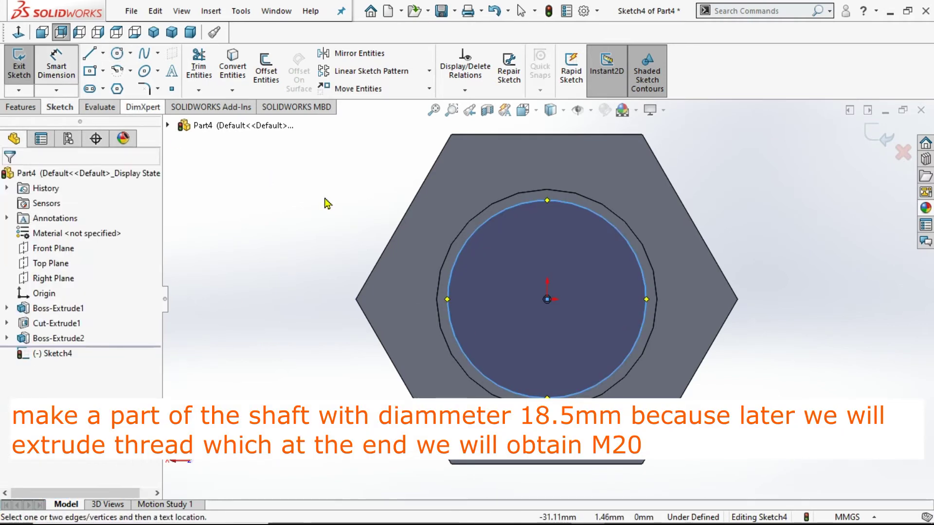
left_click(448, 292)
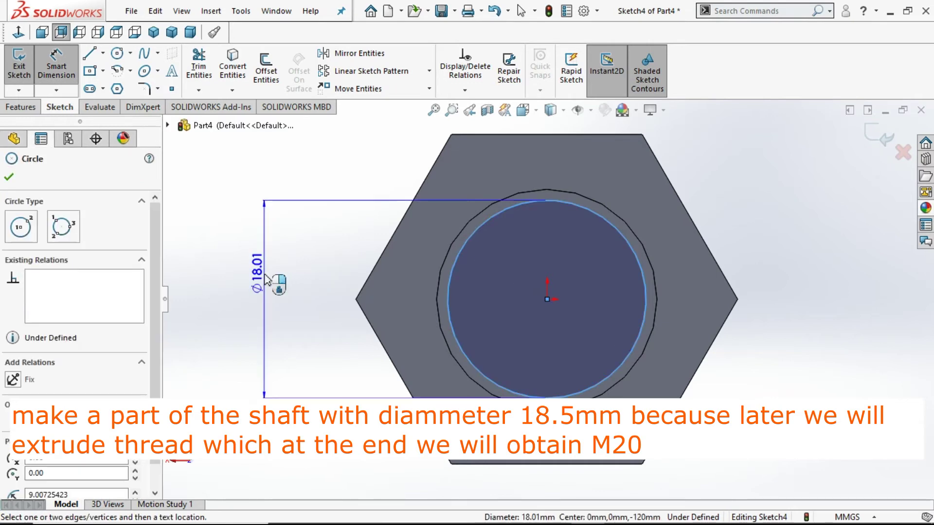
left_click(269, 278)
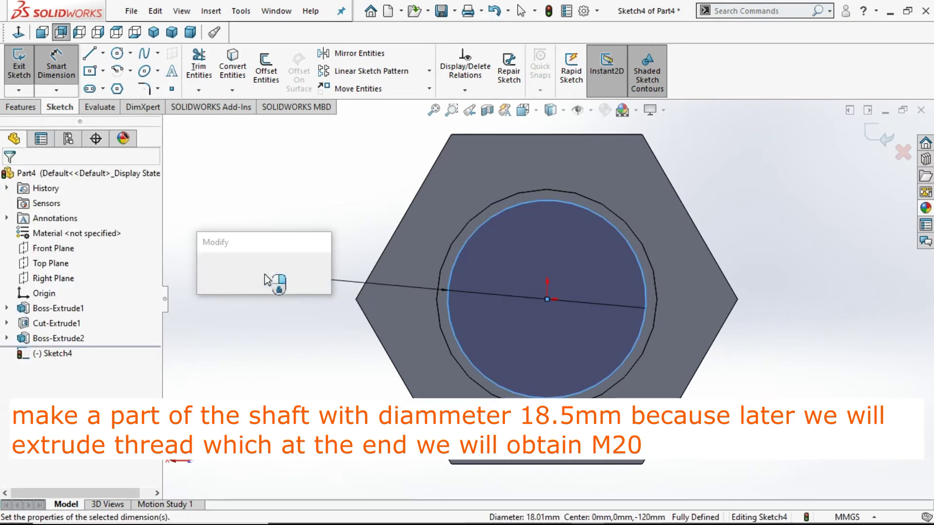
type("18.5")
key("Escape")
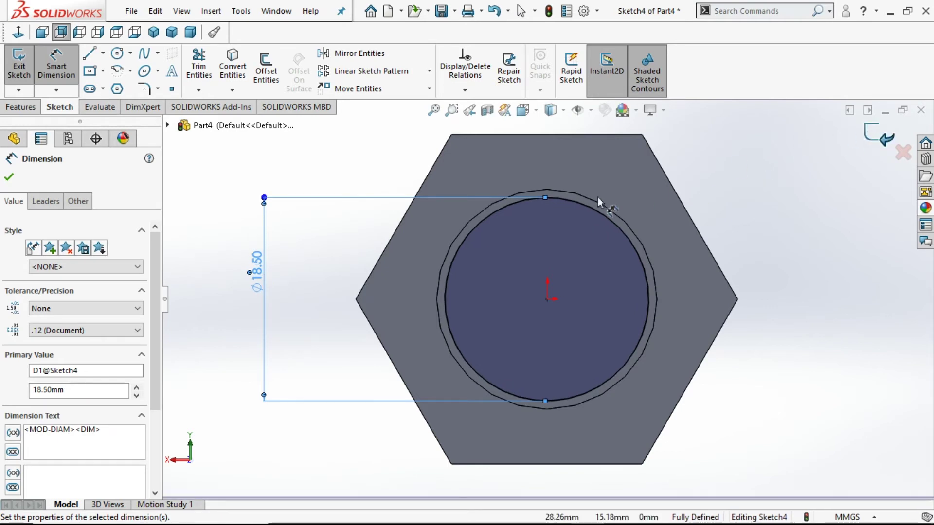
key("Escape")
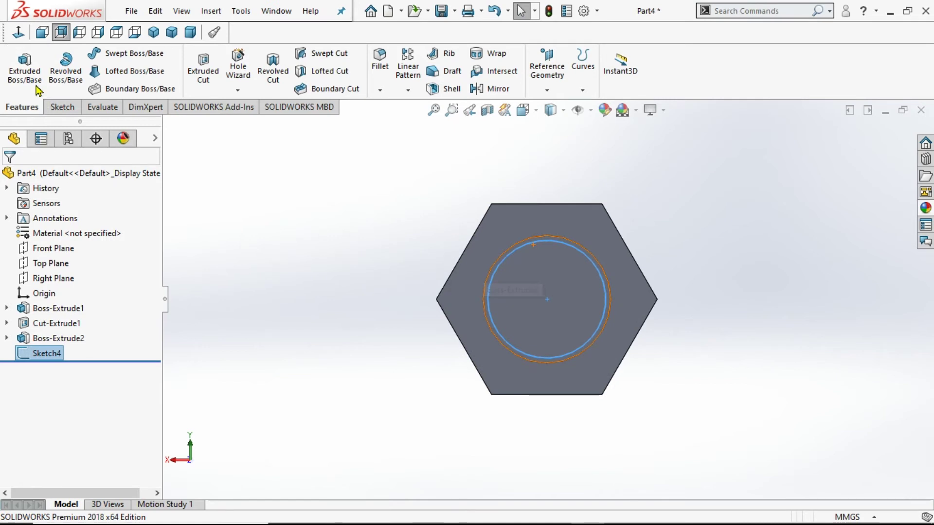
Extrude the 18.5 mm circle 22 mm Blind and fit the whole bolt in view.
left_click(24, 68)
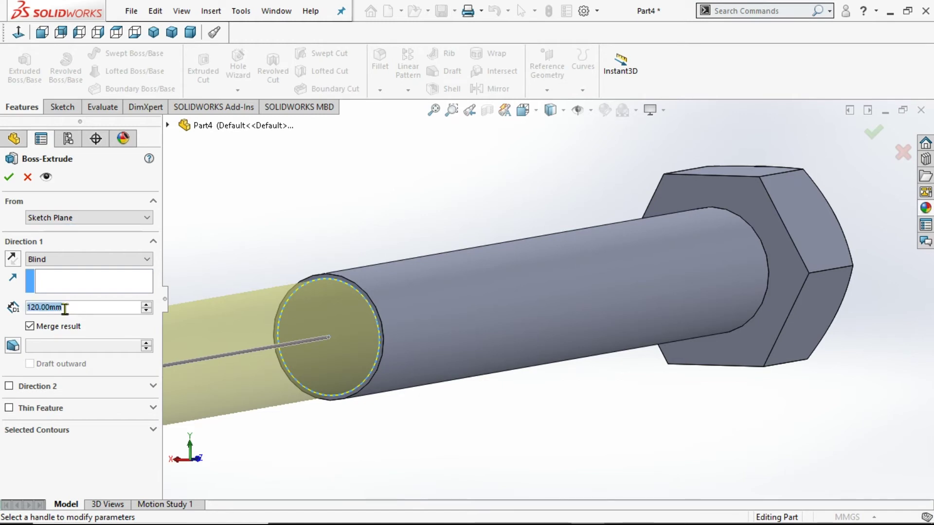
type("22")
key("Return")
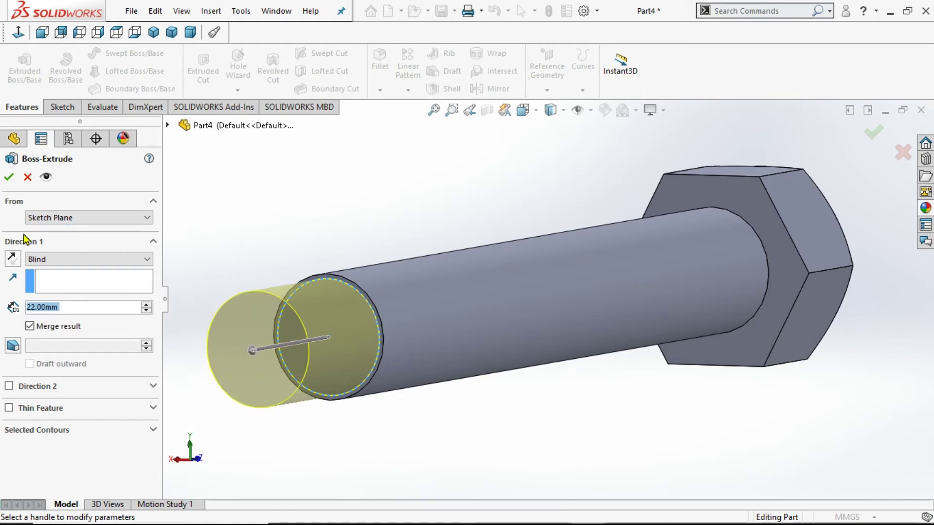
left_click(8, 177)
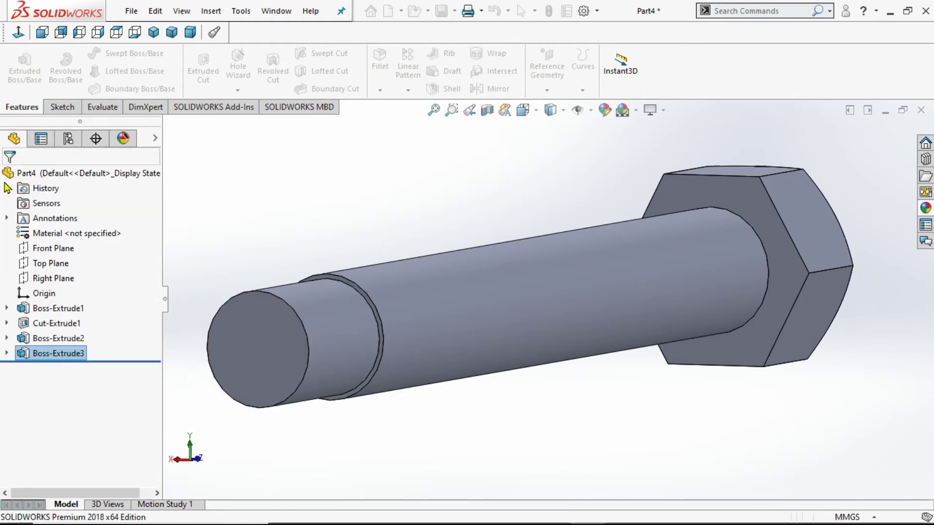
key("f")
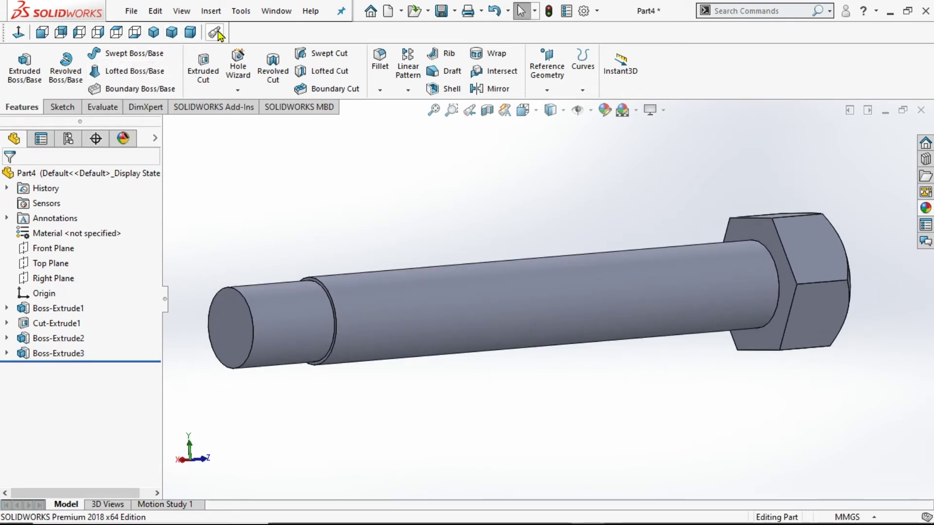
left_click(210, 11)
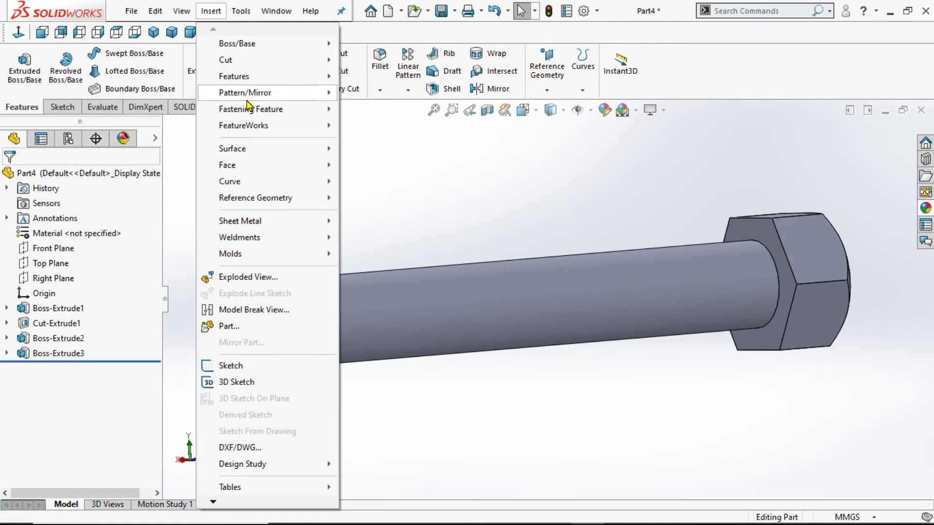
Add an extruded M20x1.5 Metric Tap thread on the end edge, 24 mm Blind, 2 mm offset.
mouse_move(234, 76)
left_click(365, 111)
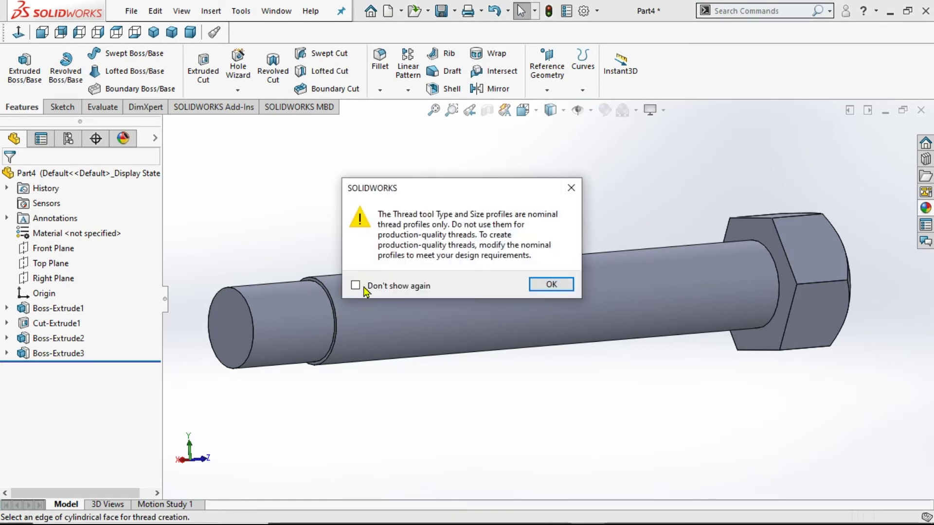
left_click(552, 285)
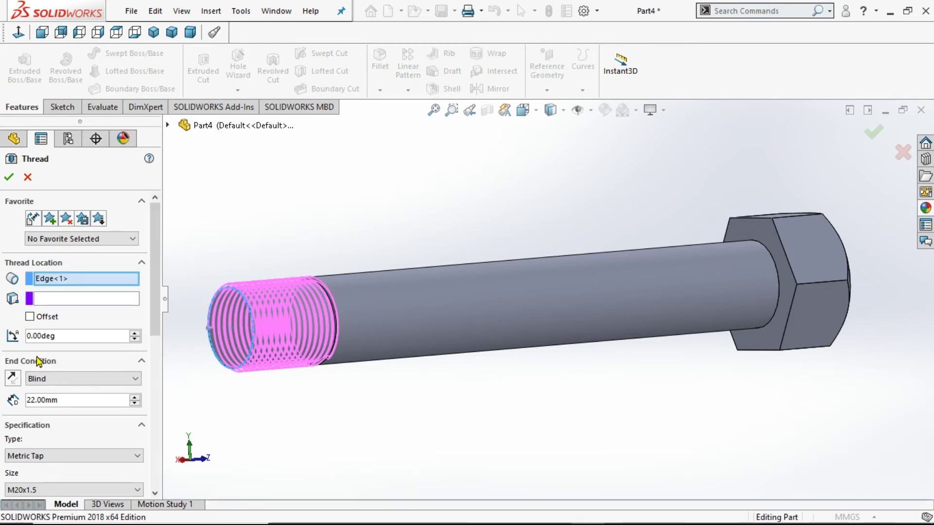
left_click(29, 317)
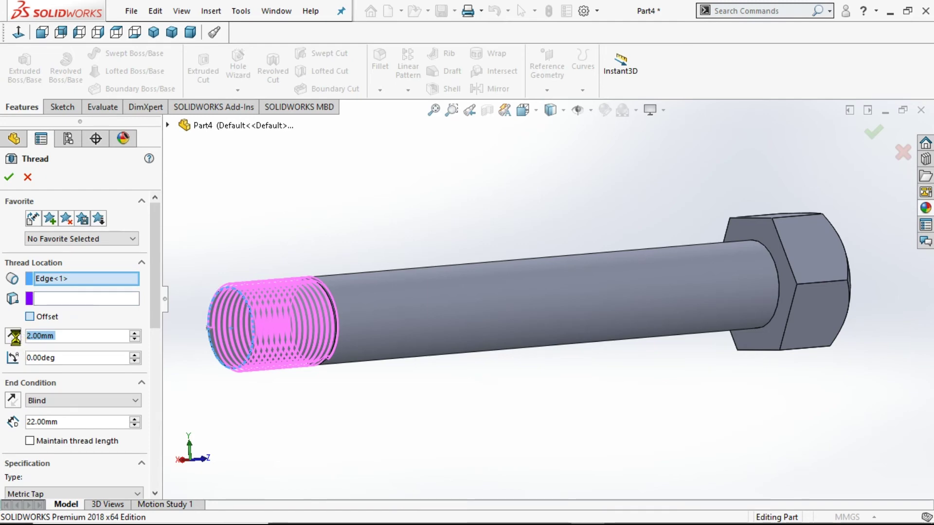
scroll(219, 358, "down", 3)
scroll(232, 358, "up", 2)
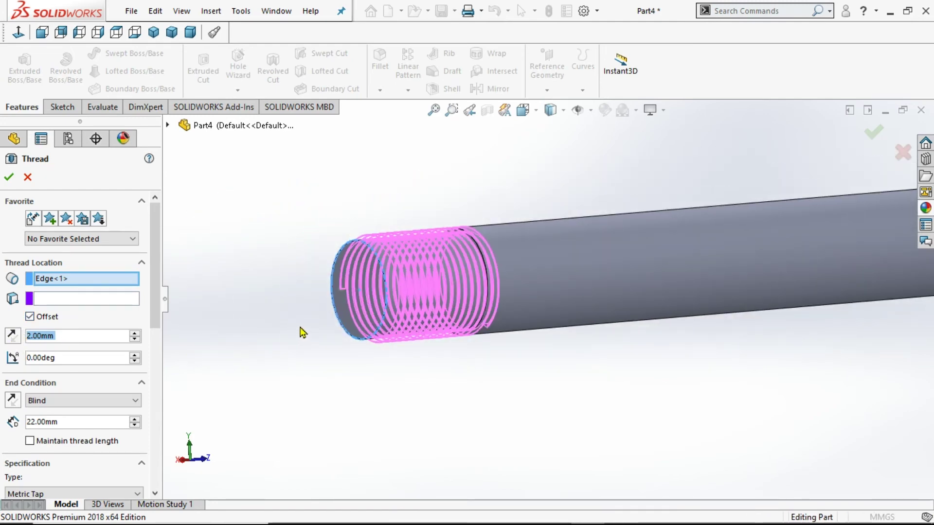
scroll(404, 282, "down", 3)
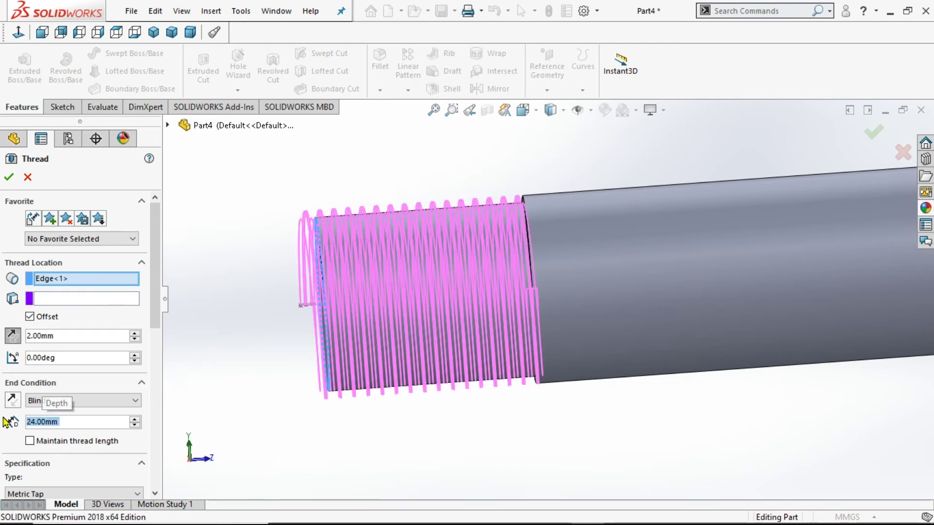
mouse_move(243, 248)
middle_mouse_down()
mouse_move(274, 515)
mouse_move(254, 293)
middle_mouse_up()
left_click(5, 180)
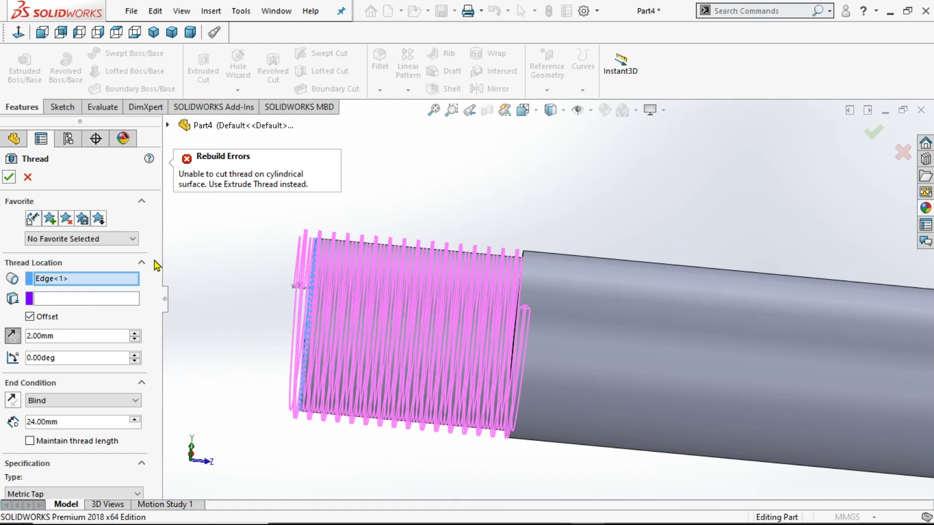
scroll(155, 301, "down", 5)
left_click(27, 403)
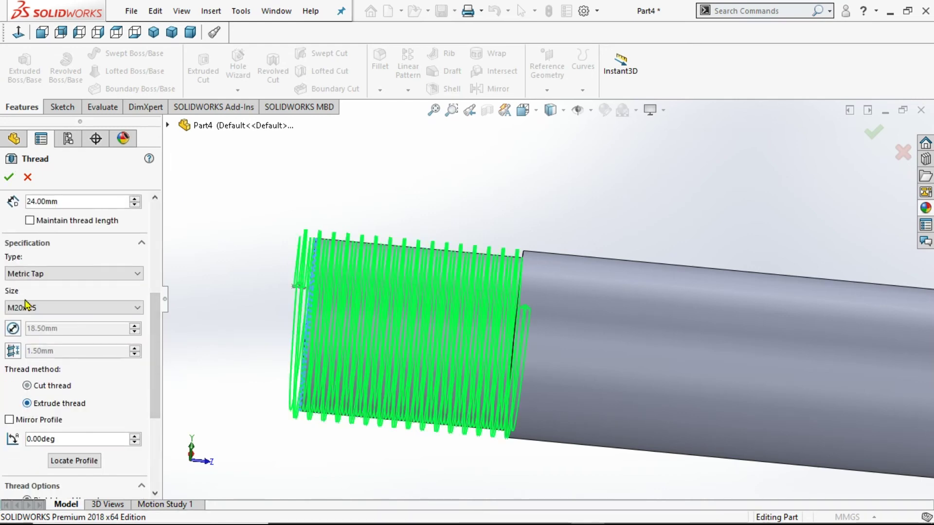
key("Return")
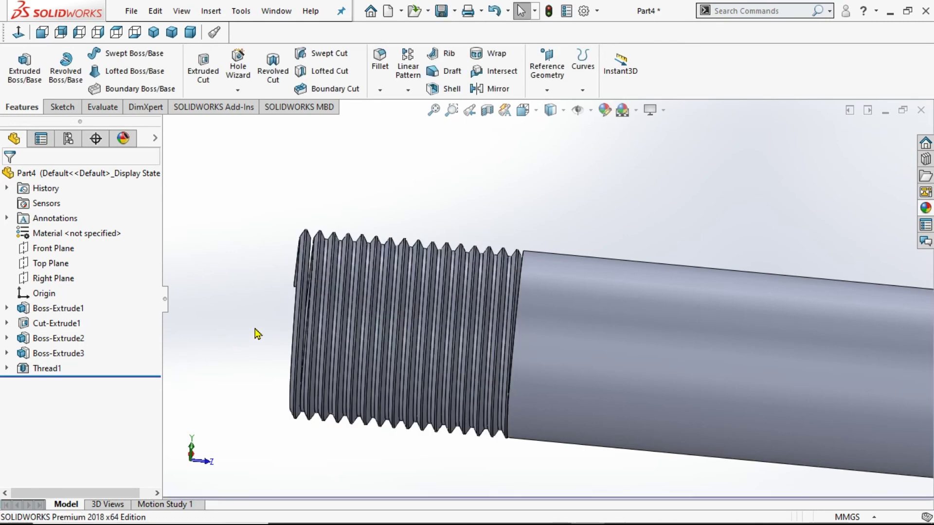
mouse_move(267, 296)
middle_mouse_down()
mouse_move(257, 382)
mouse_move(287, 210)
mouse_move(273, 313)
mouse_move(285, 372)
mouse_move(308, 208)
middle_mouse_up()
scroll(536, 291, "down", 5)
scroll(537, 290, "down", 3)
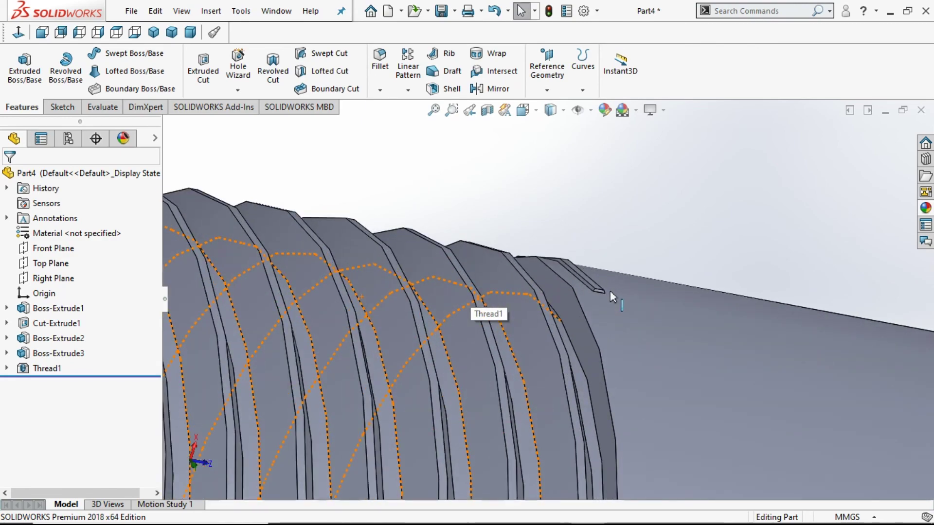
scroll(559, 309, "down", 2)
mouse_move(528, 281)
middle_mouse_down()
mouse_move(503, 348)
mouse_move(516, 353)
mouse_move(521, 321)
middle_mouse_up()
scroll(520, 319, "up", 4)
scroll(521, 319, "up", 3)
scroll(434, 311, "down", 1)
scroll(434, 312, "down", 1)
middle_click_drag(434, 311, 272, 293)
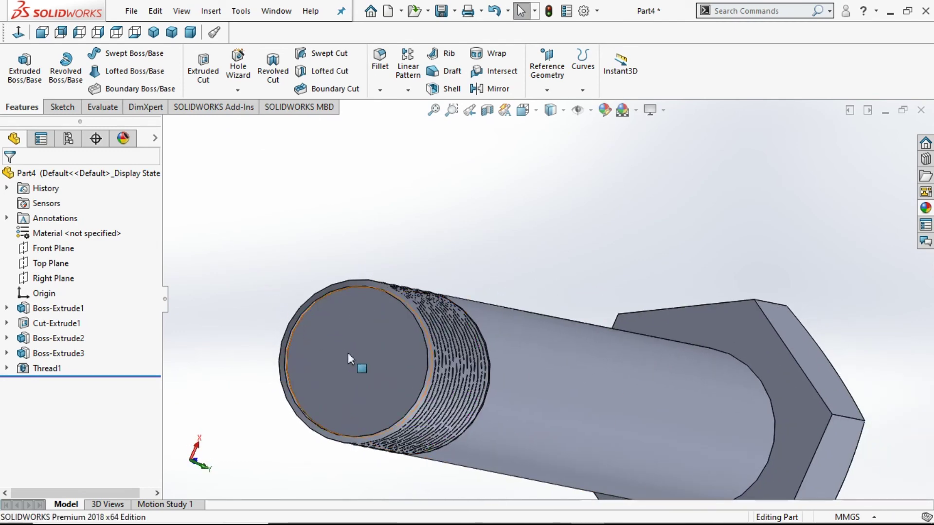
Sketch the converted end-face edge plus a larger concentric circle on the shaft end.
left_click(348, 352)
left_click(388, 313)
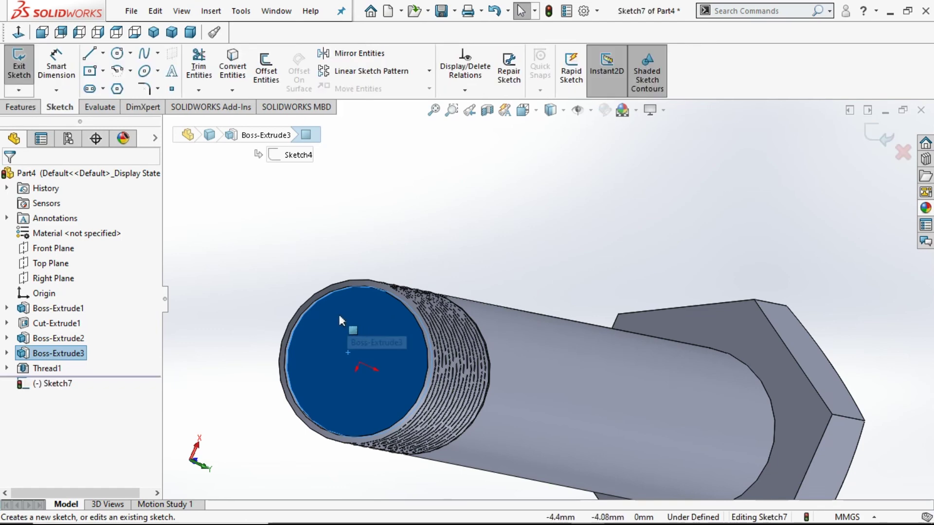
left_click(233, 66)
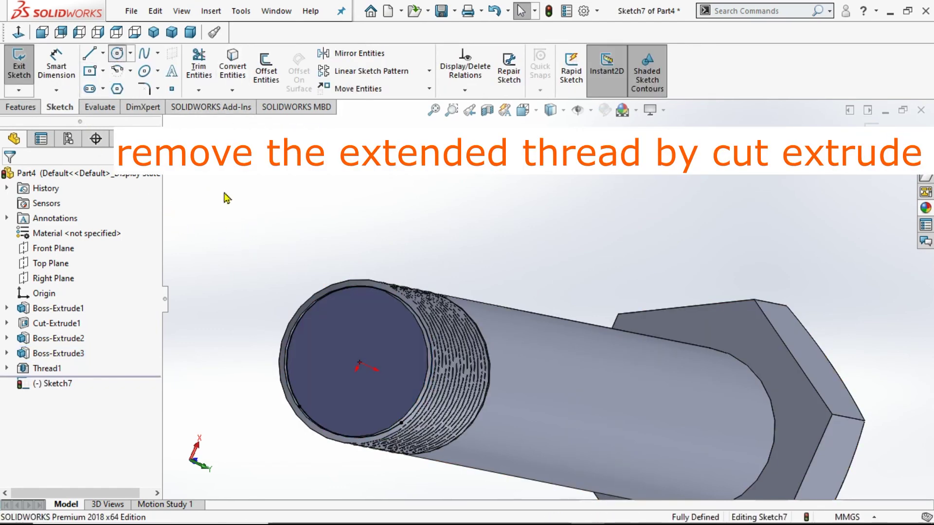
left_click(360, 363)
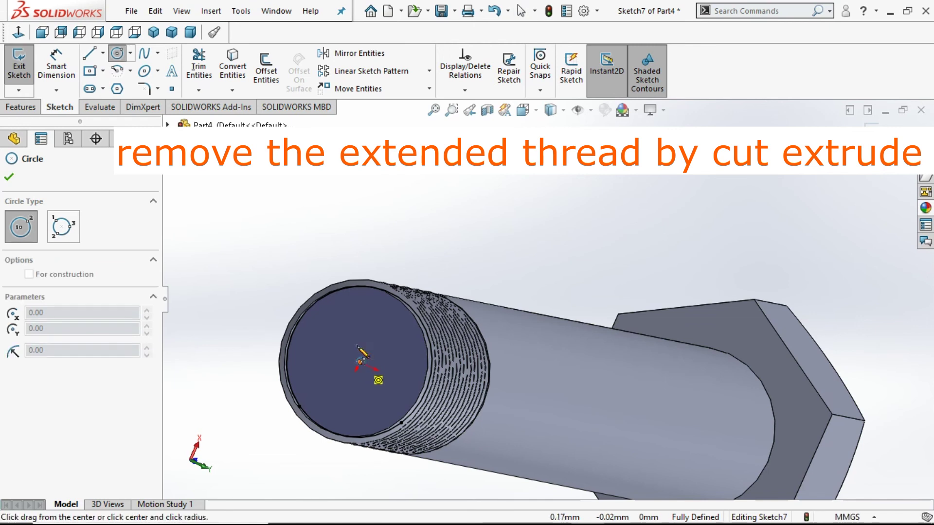
left_click(359, 239)
Cut the ring 22 mm Blind with direction reversed to remove the overhanging thread.
left_click(11, 107)
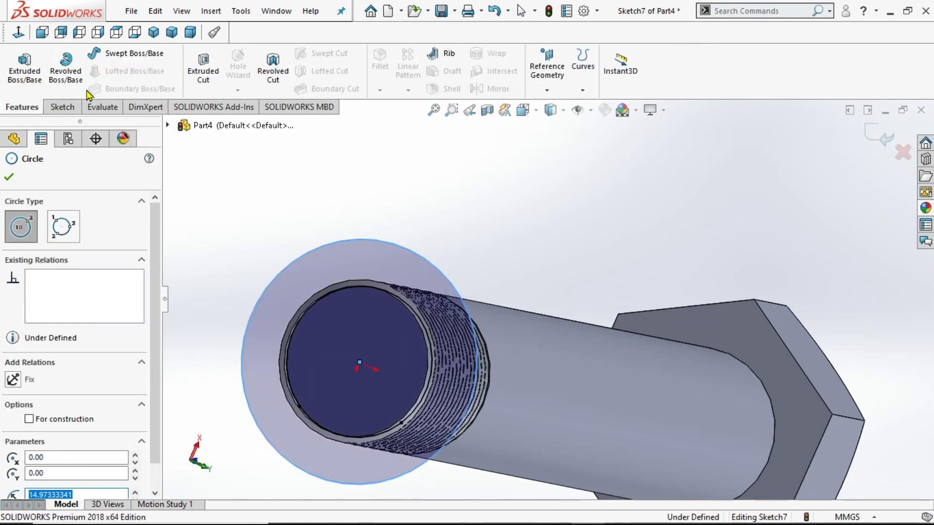
left_click(203, 69)
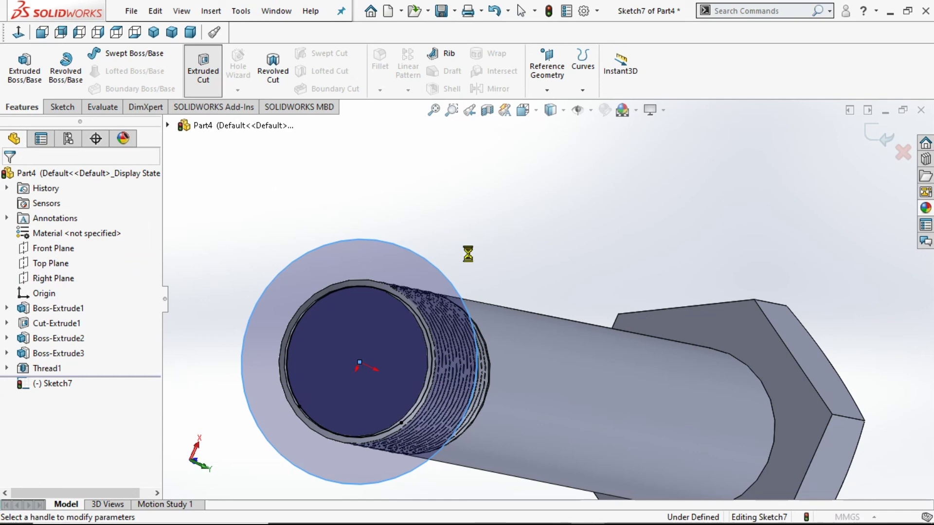
scroll(471, 258, "down", 3)
middle_click_drag(359, 259, 261, 266)
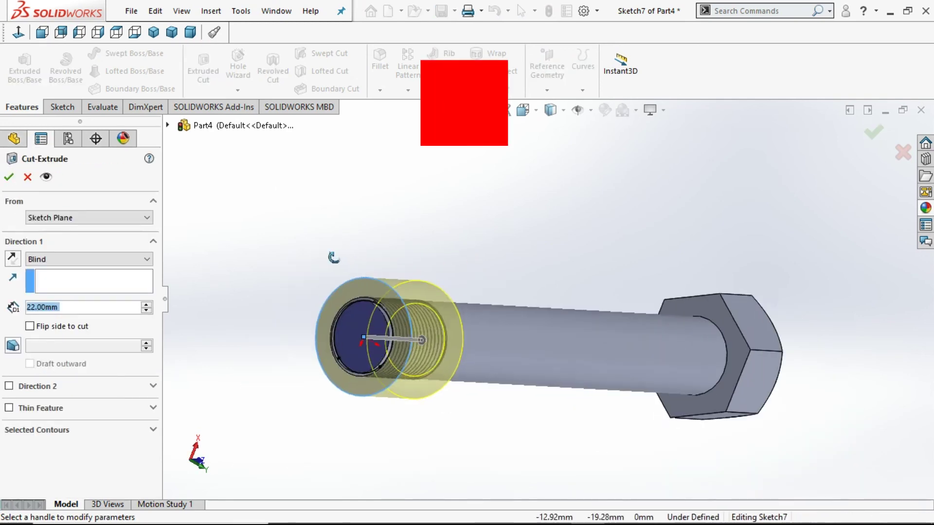
left_click(11, 263)
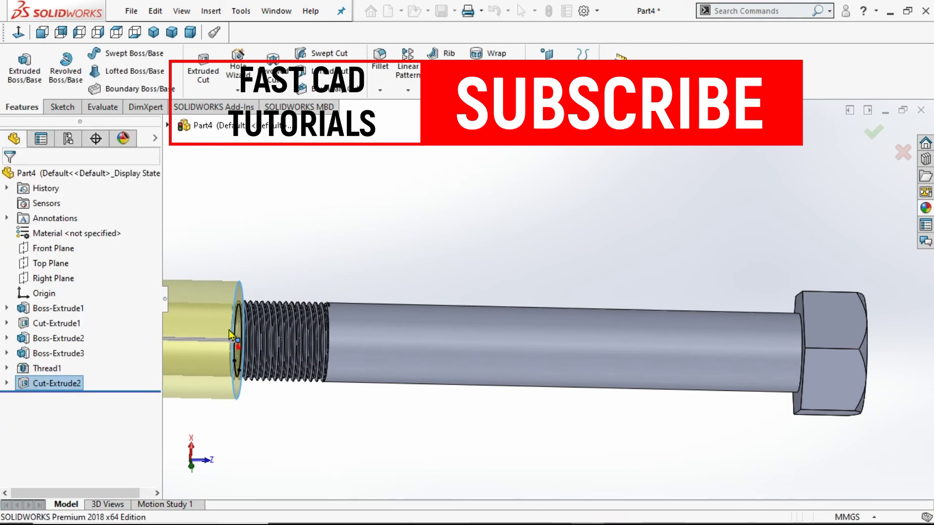
scroll(242, 339, "down", 5)
mouse_move(304, 311)
middle_mouse_down()
mouse_move(308, 390)
mouse_move(462, 447)
mouse_move(307, 356)
mouse_move(304, 131)
mouse_move(529, 471)
mouse_move(548, 281)
mouse_move(540, 461)
mouse_move(565, 343)
middle_mouse_up()
scroll(565, 343, "up", 3)
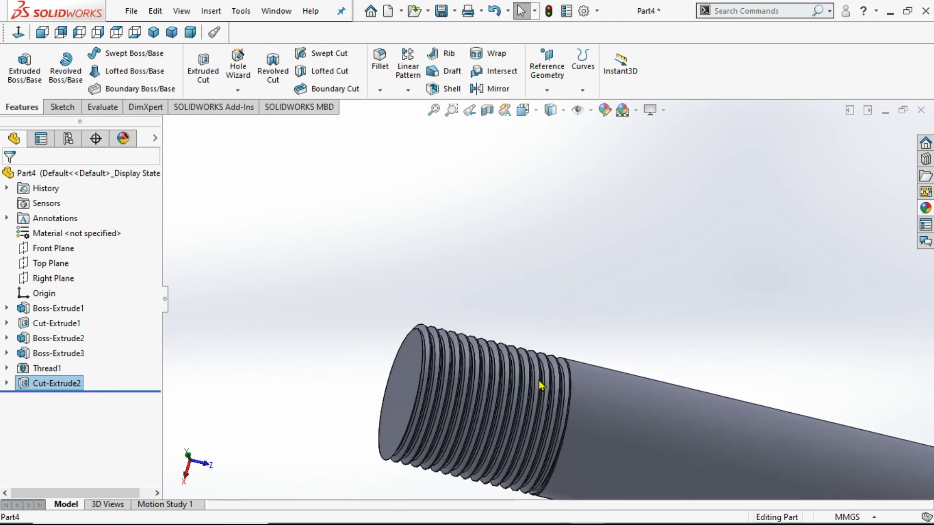
scroll(536, 383, "up", 2)
scroll(358, 422, "up", 3)
middle_click_drag(333, 371, 309, 437)
scroll(315, 444, "up", 2)
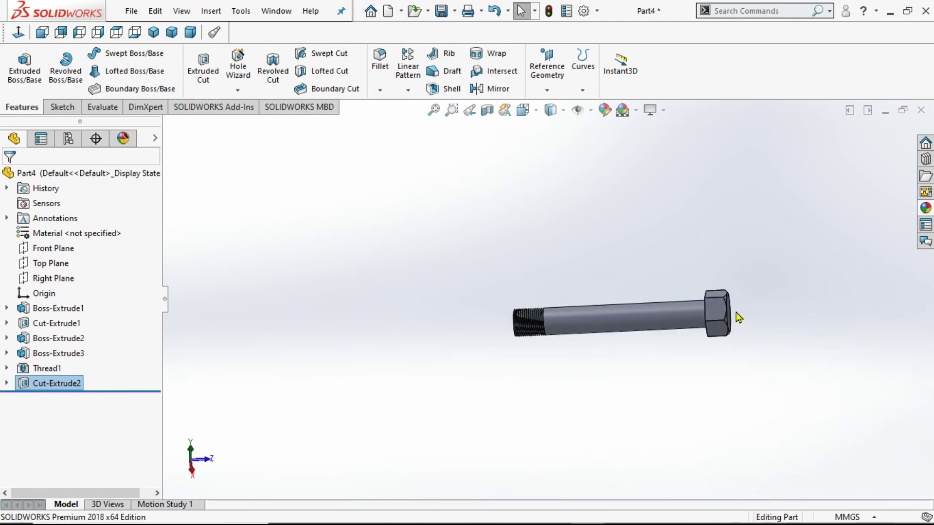